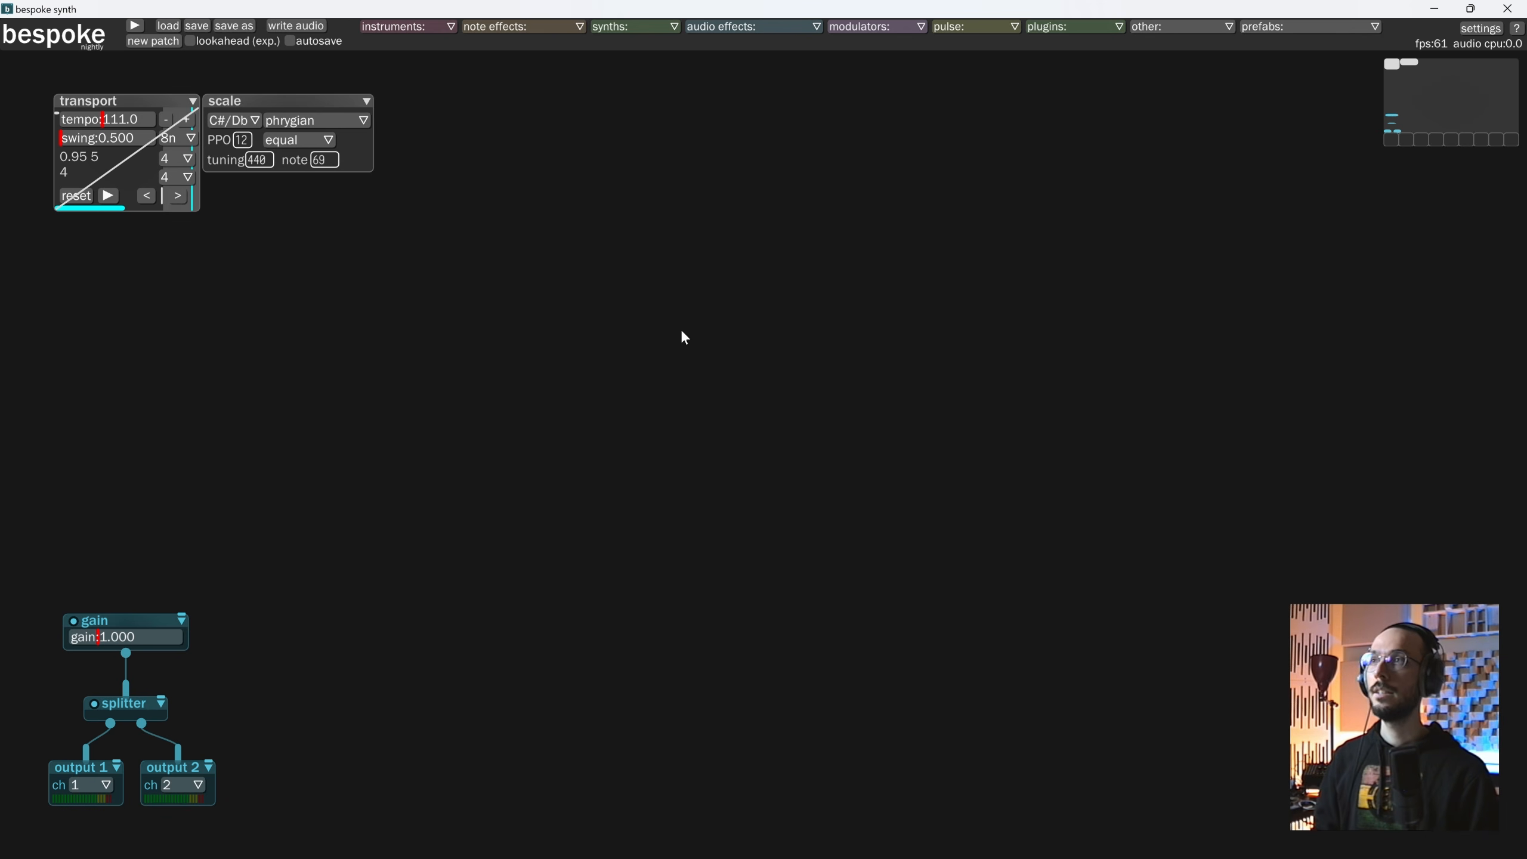
Add a drumplayer module in the middle of the canvas, show its sample pads for editing, and reposition it.
right_click(660, 323)
type("drum")
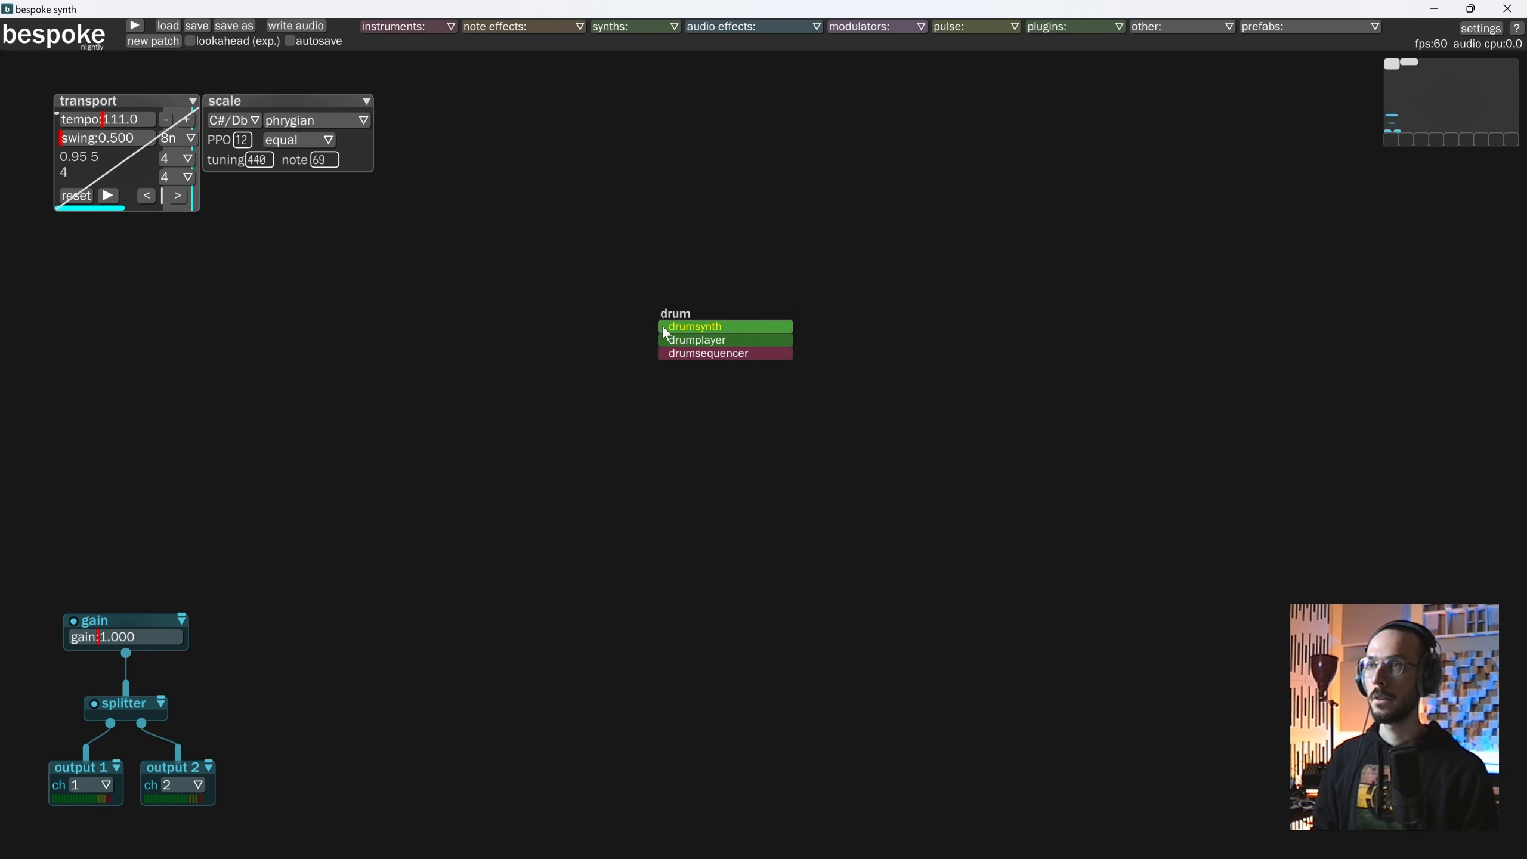
key("Down")
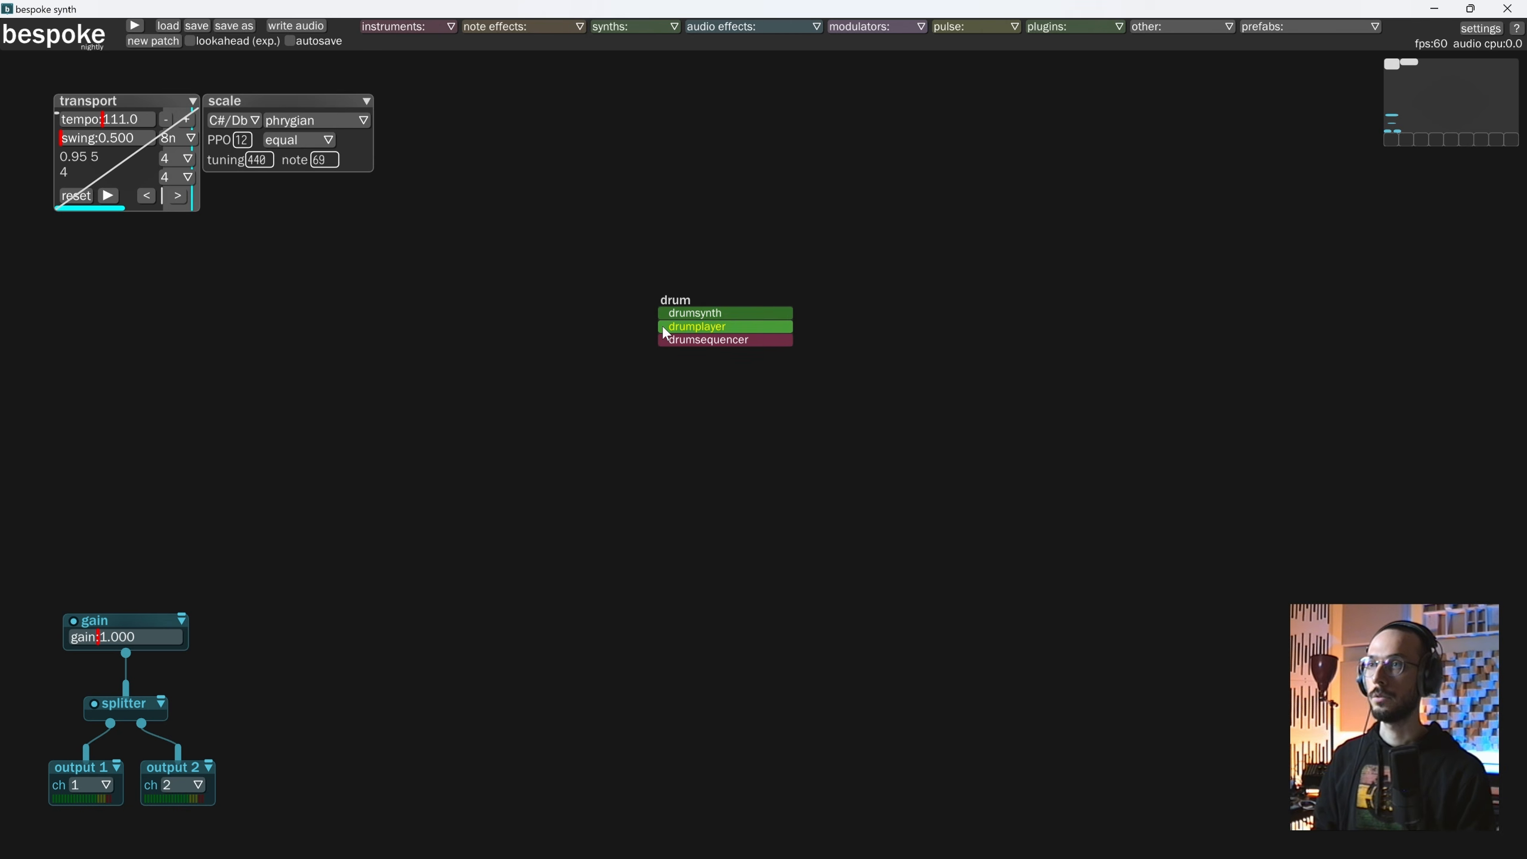
key("Return")
left_click(619, 268)
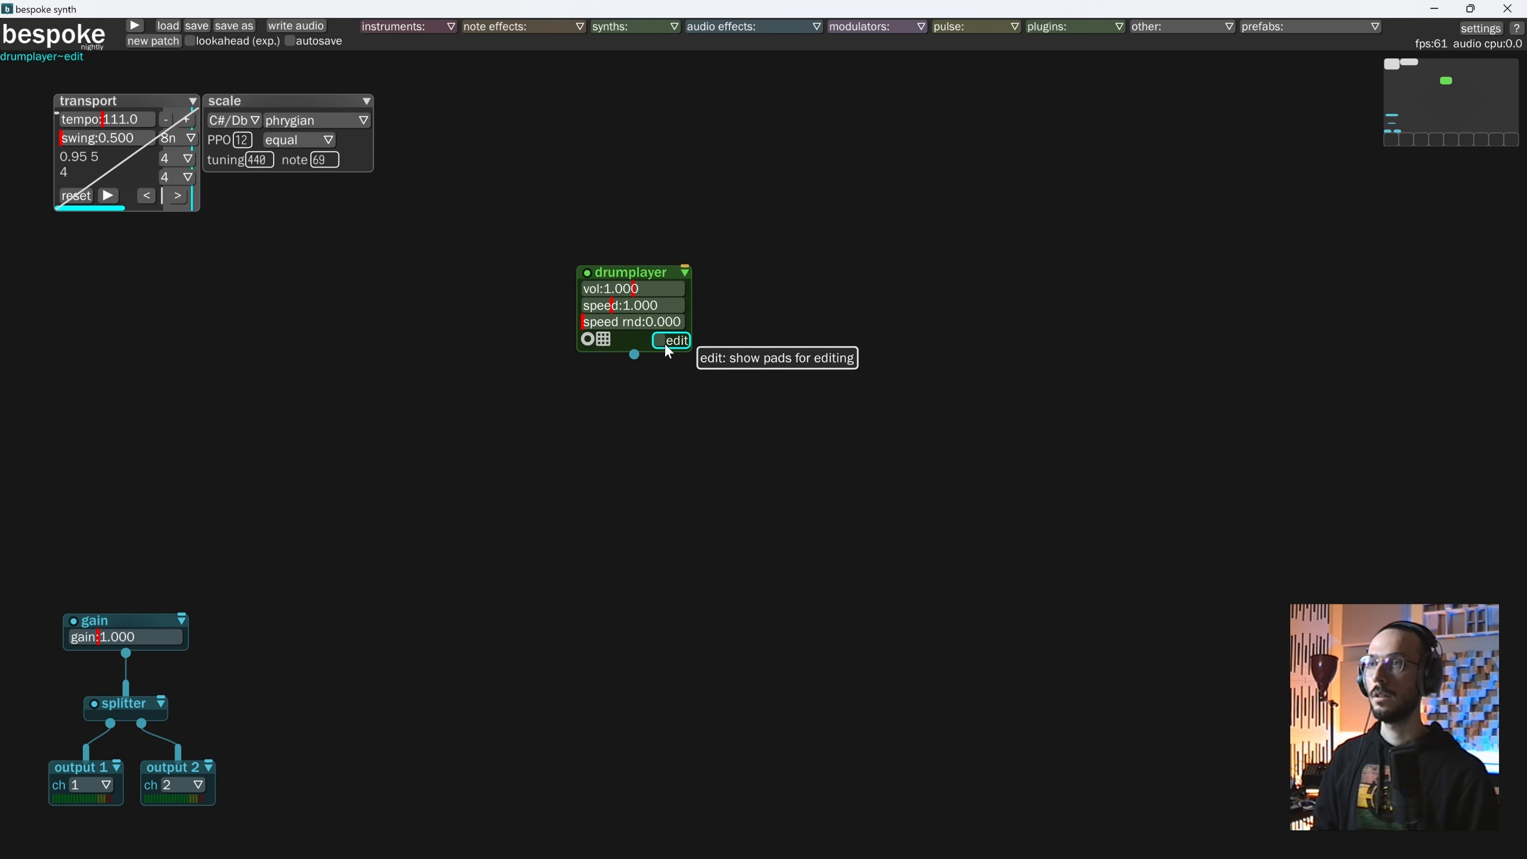
left_click(656, 336)
left_click_drag(659, 250, 641, 221)
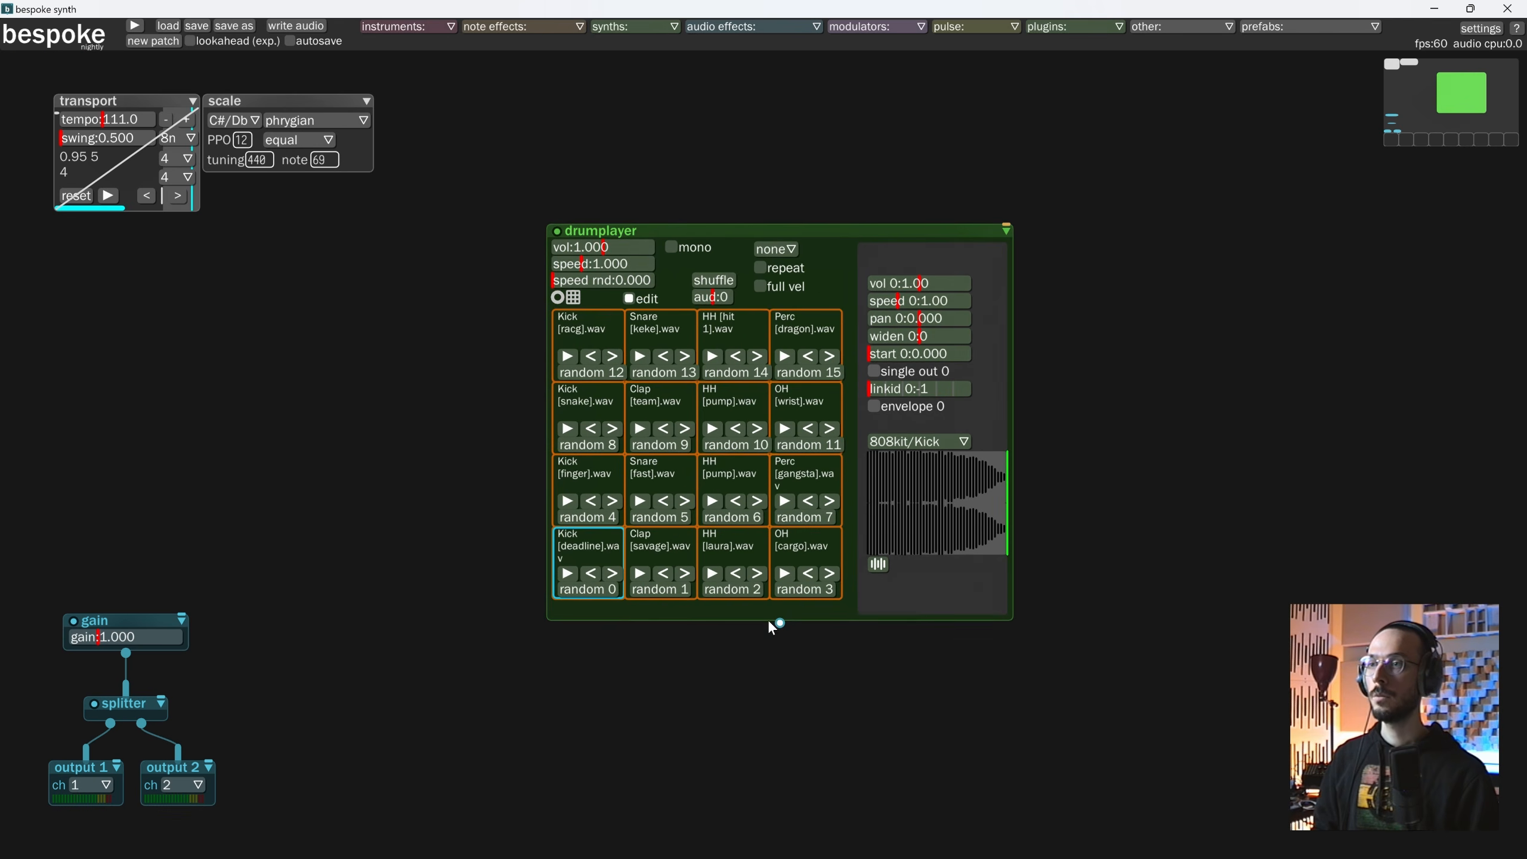
Connect the drumplayer's output to the gain module and run the transport briefly to test the pads' sound.
left_click_drag(780, 624, 84, 637)
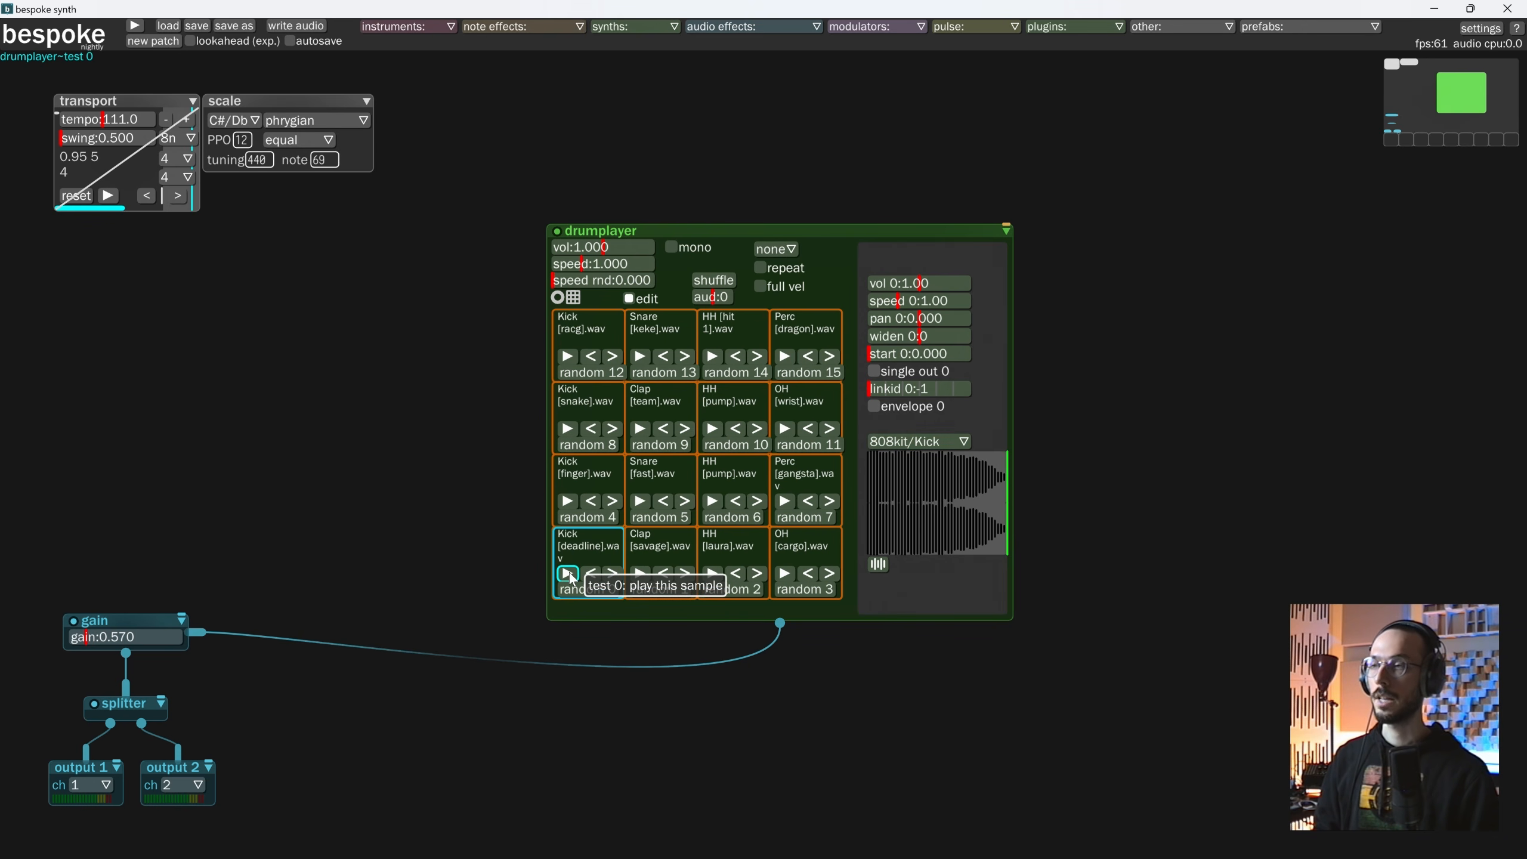
left_click(107, 195)
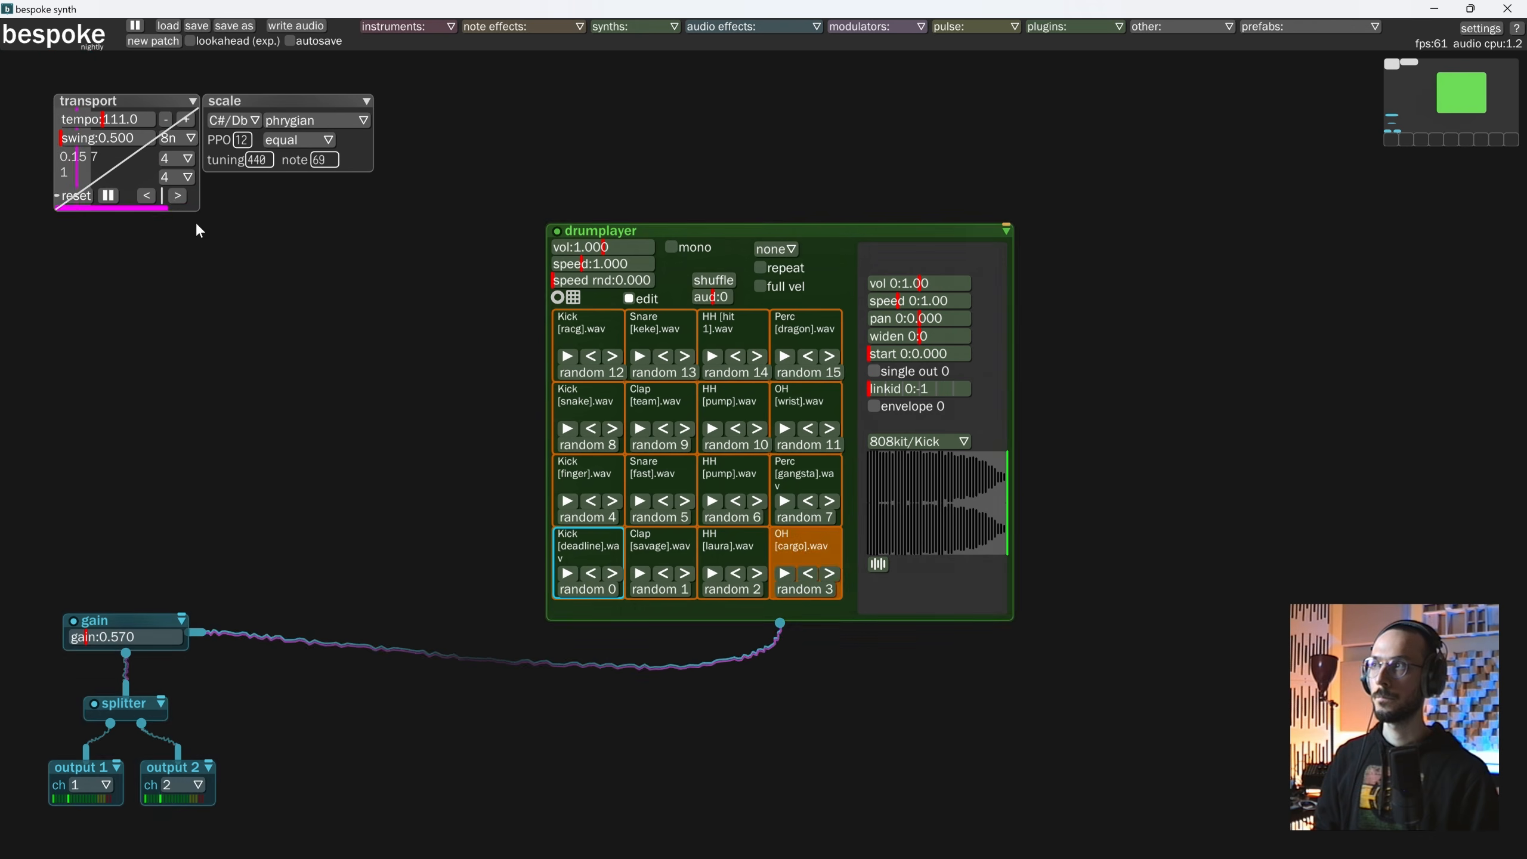
left_click(108, 195)
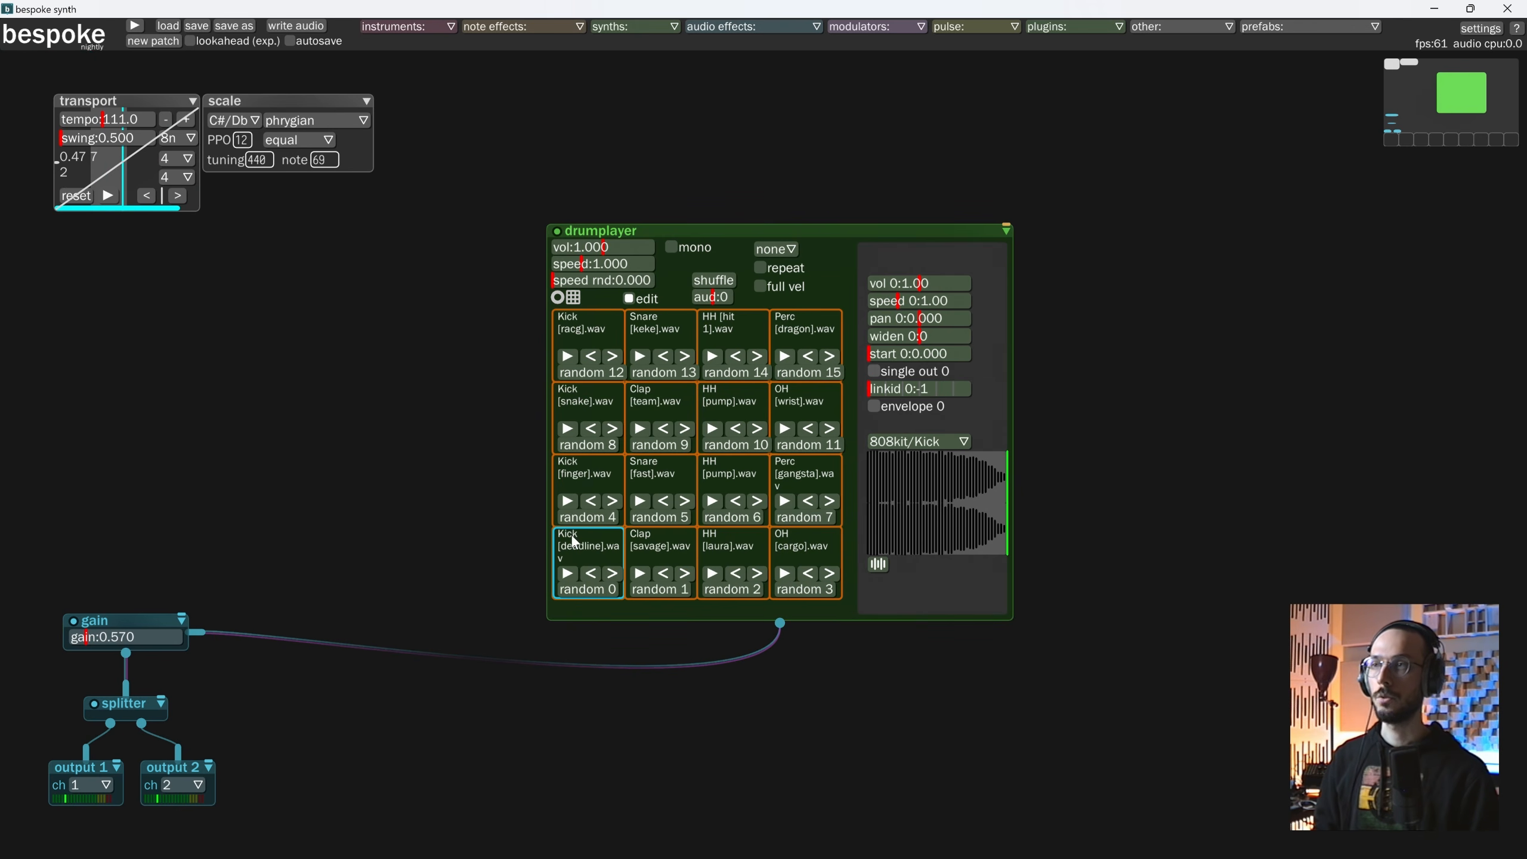
From the Roland TR-909 folder in File Explorer, load Snare Mid Tuning Mid Tone Mid Snap onto pad 12 and Tom Hi Mid Tune Max Decay onto pad 13.
key("alt+Tab")
key("alt+Tab")
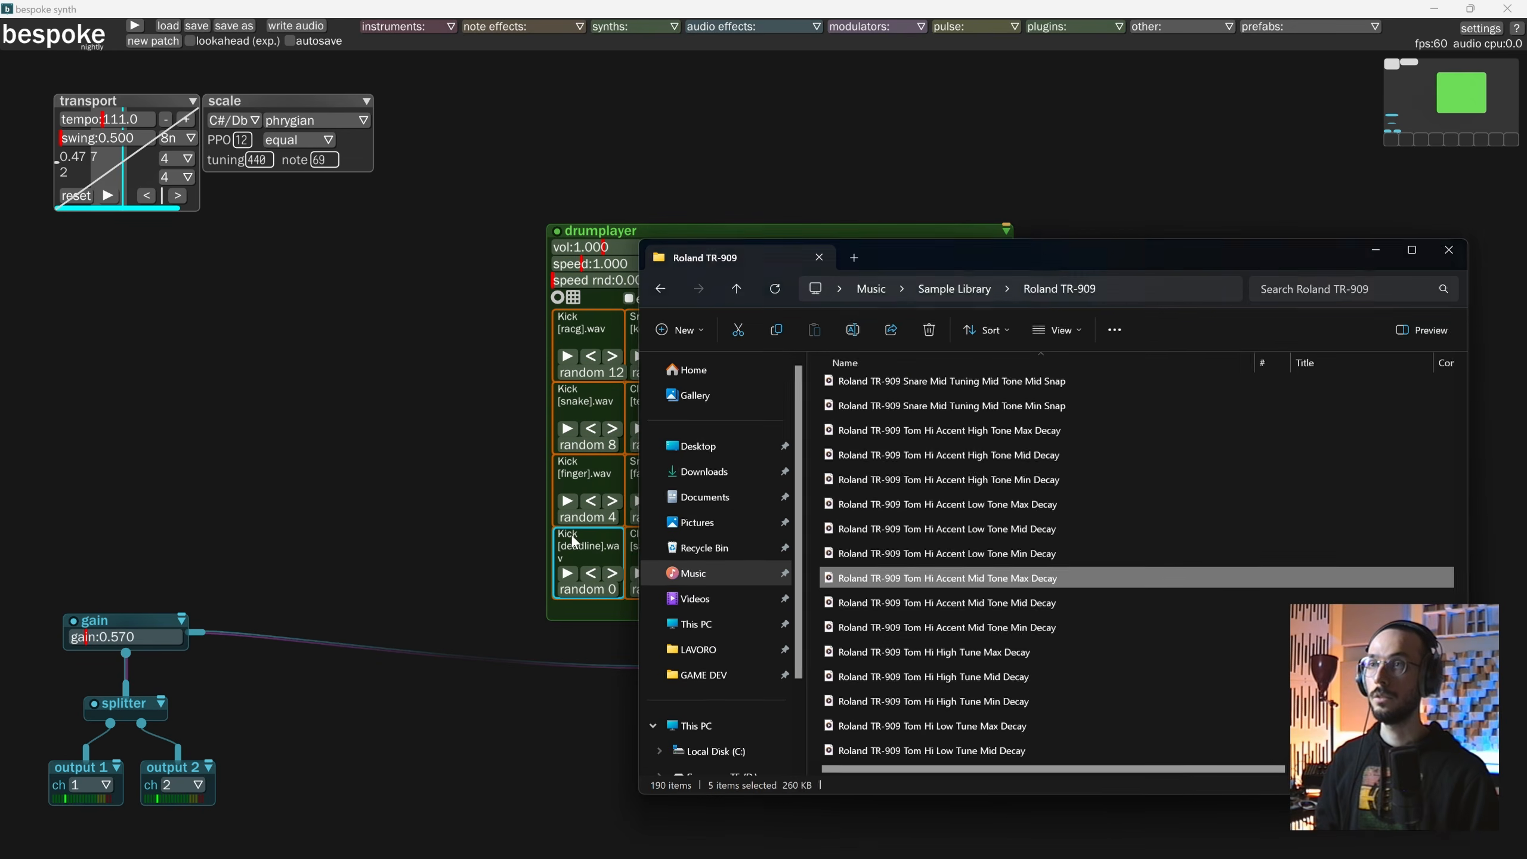
left_click_drag(1077, 259, 1159, 624)
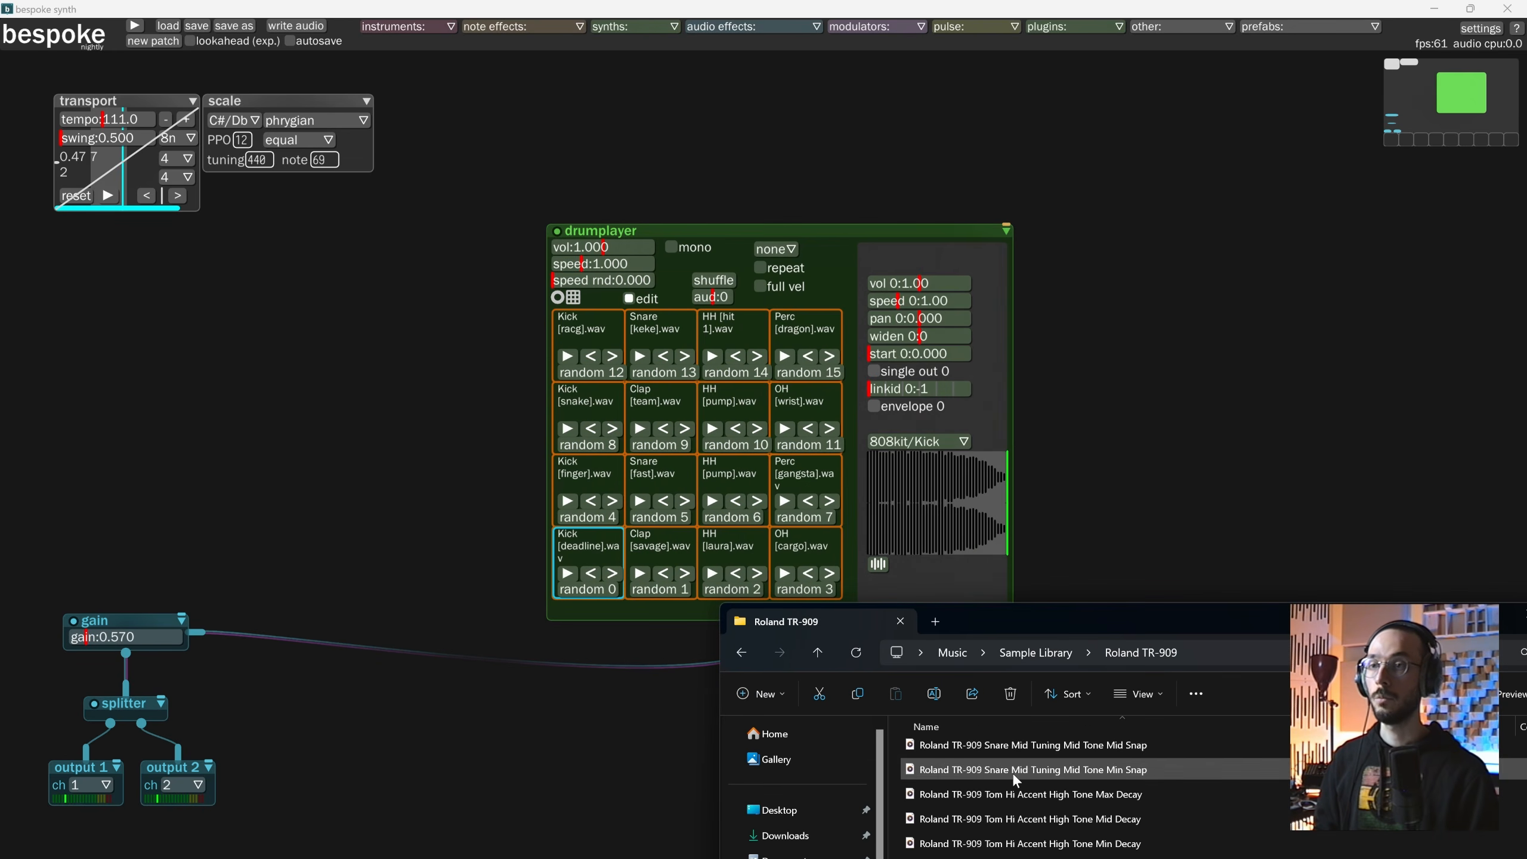
scroll(1013, 776, "up", 1)
left_click_drag(1013, 772, 583, 328)
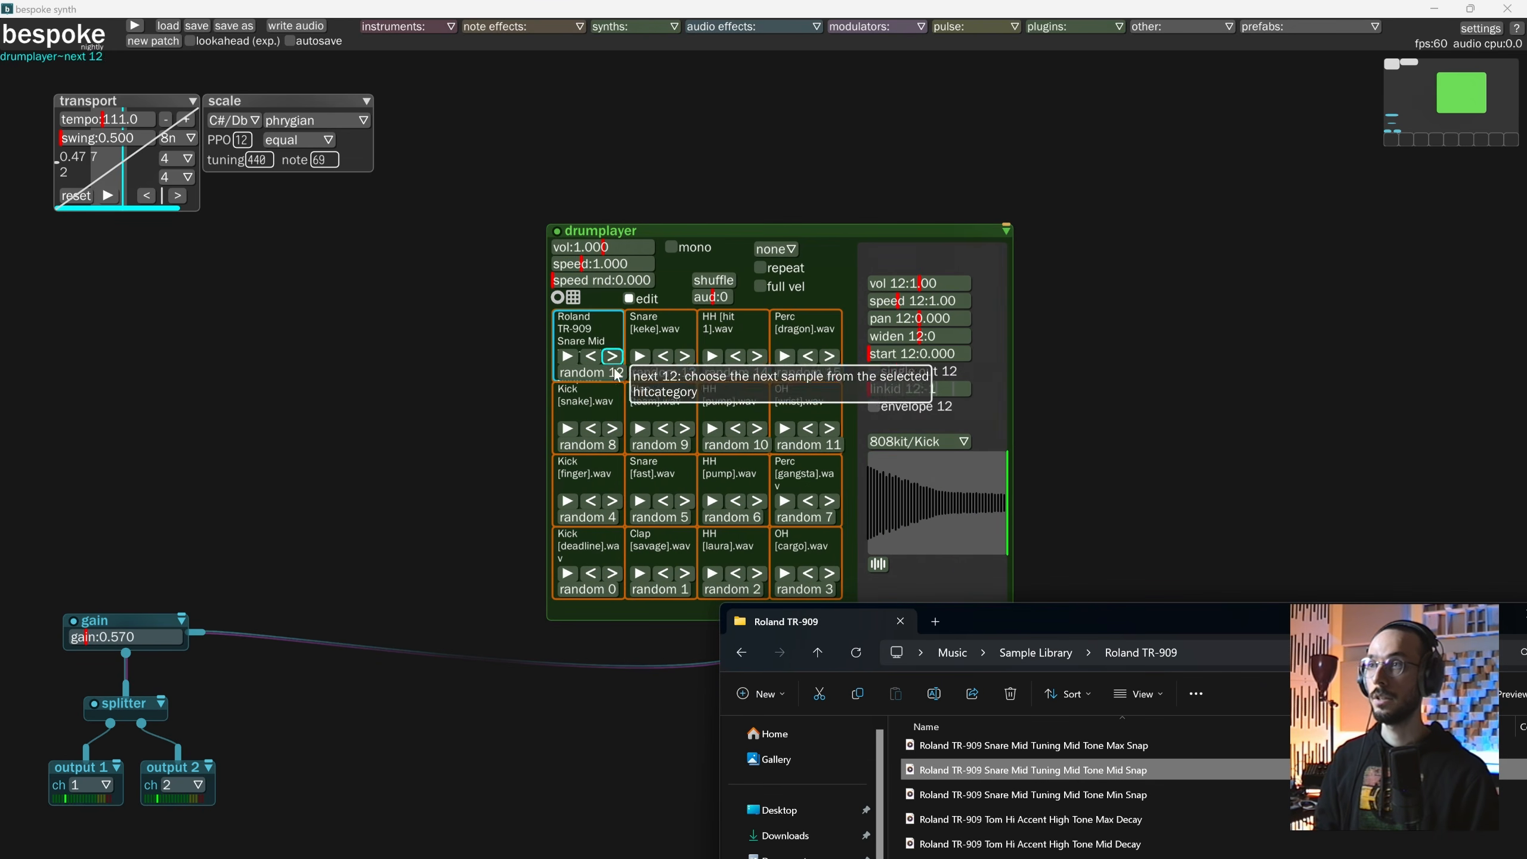
scroll(1112, 798, "down", 6)
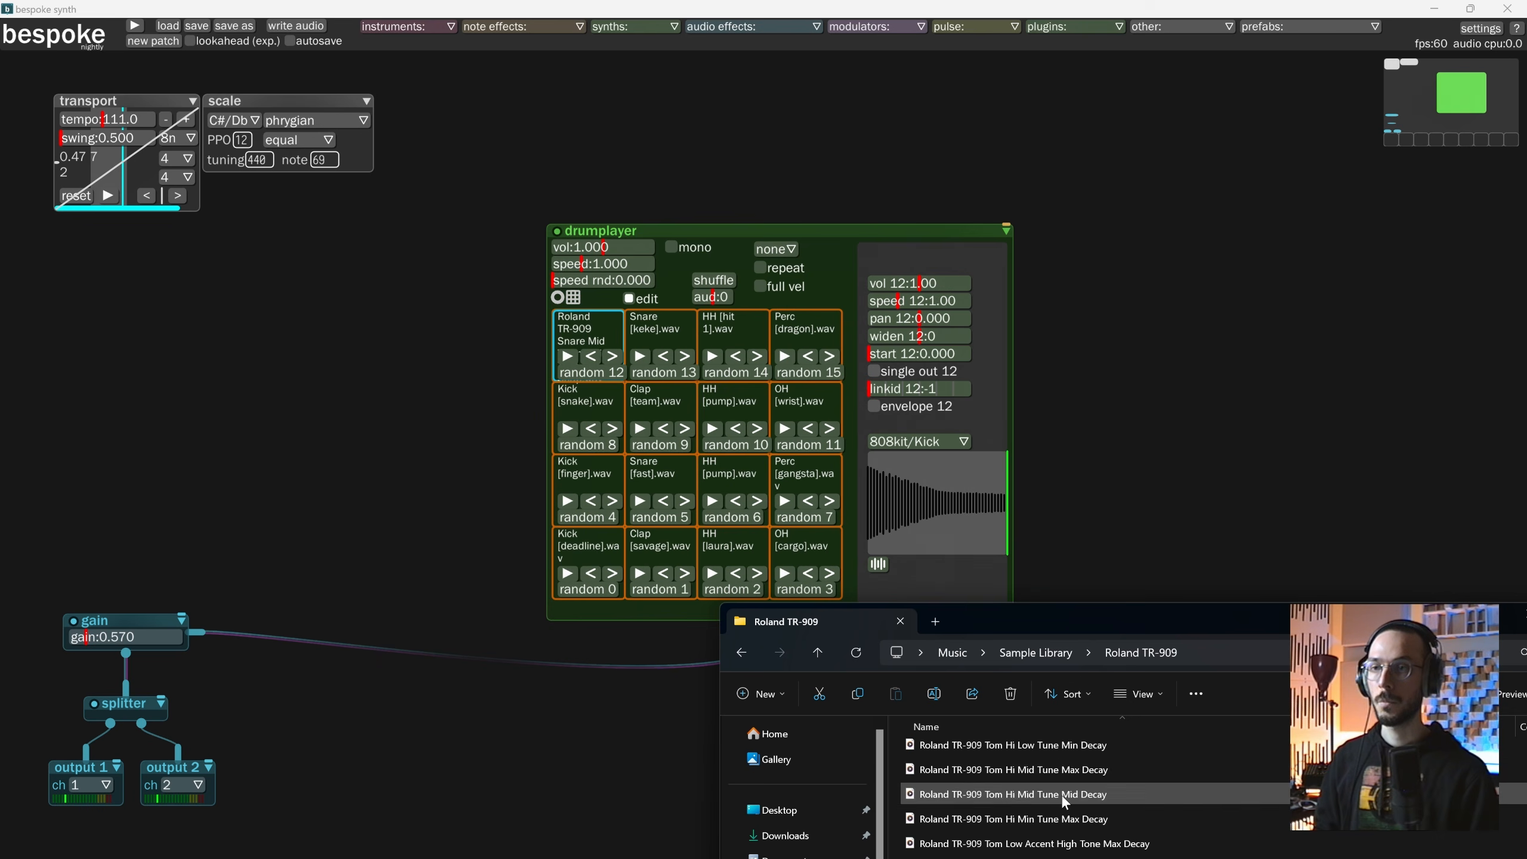
left_click_drag(1034, 771, 677, 334)
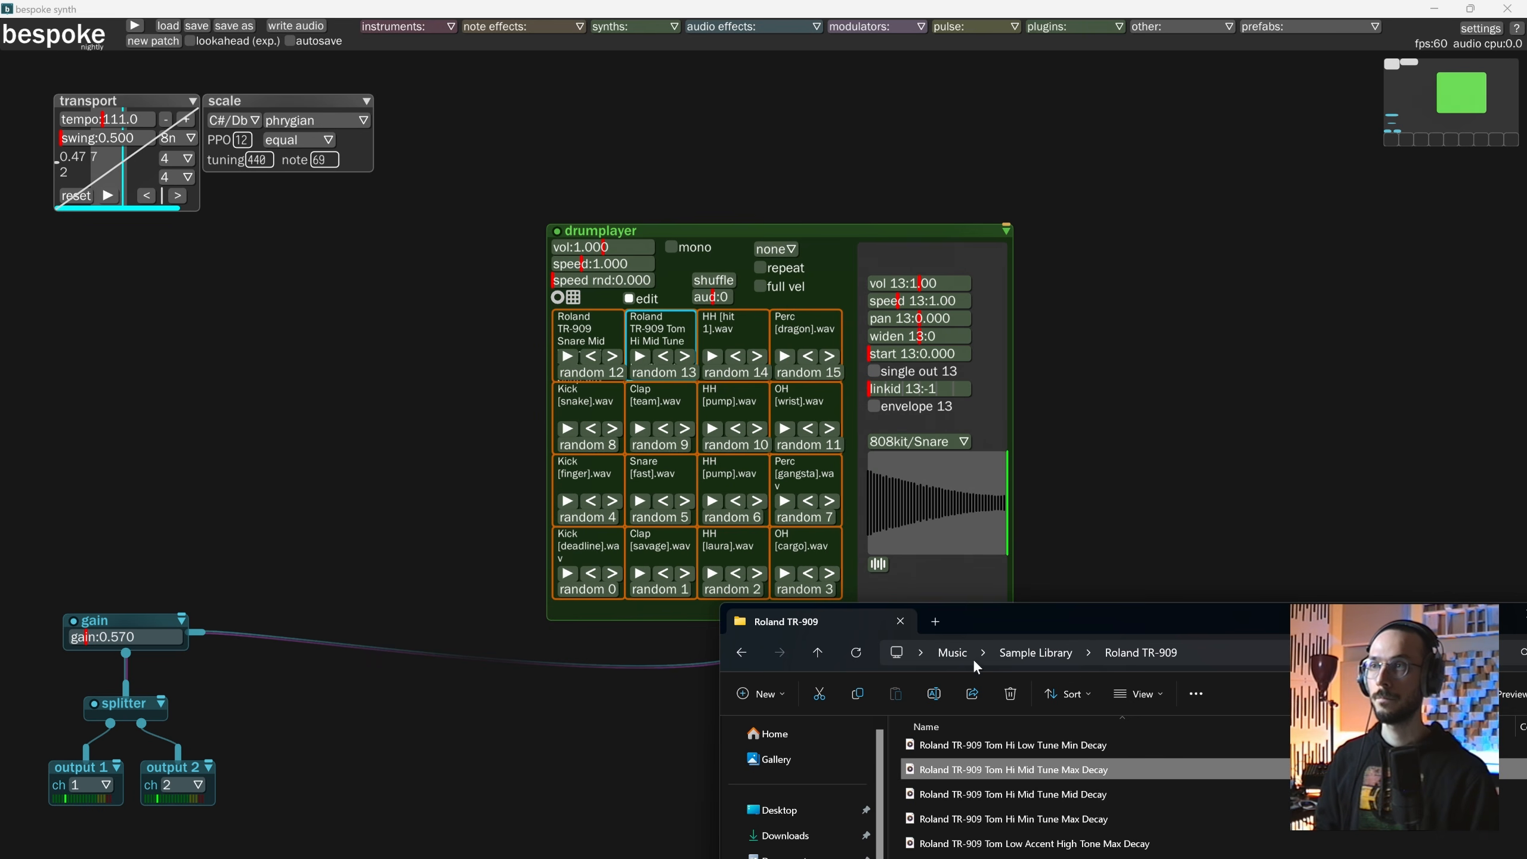
Return to Bespoke Synth, audition the samples on pads 12 and 13 with the transport running, and stop it.
left_click(567, 356)
left_click(108, 196)
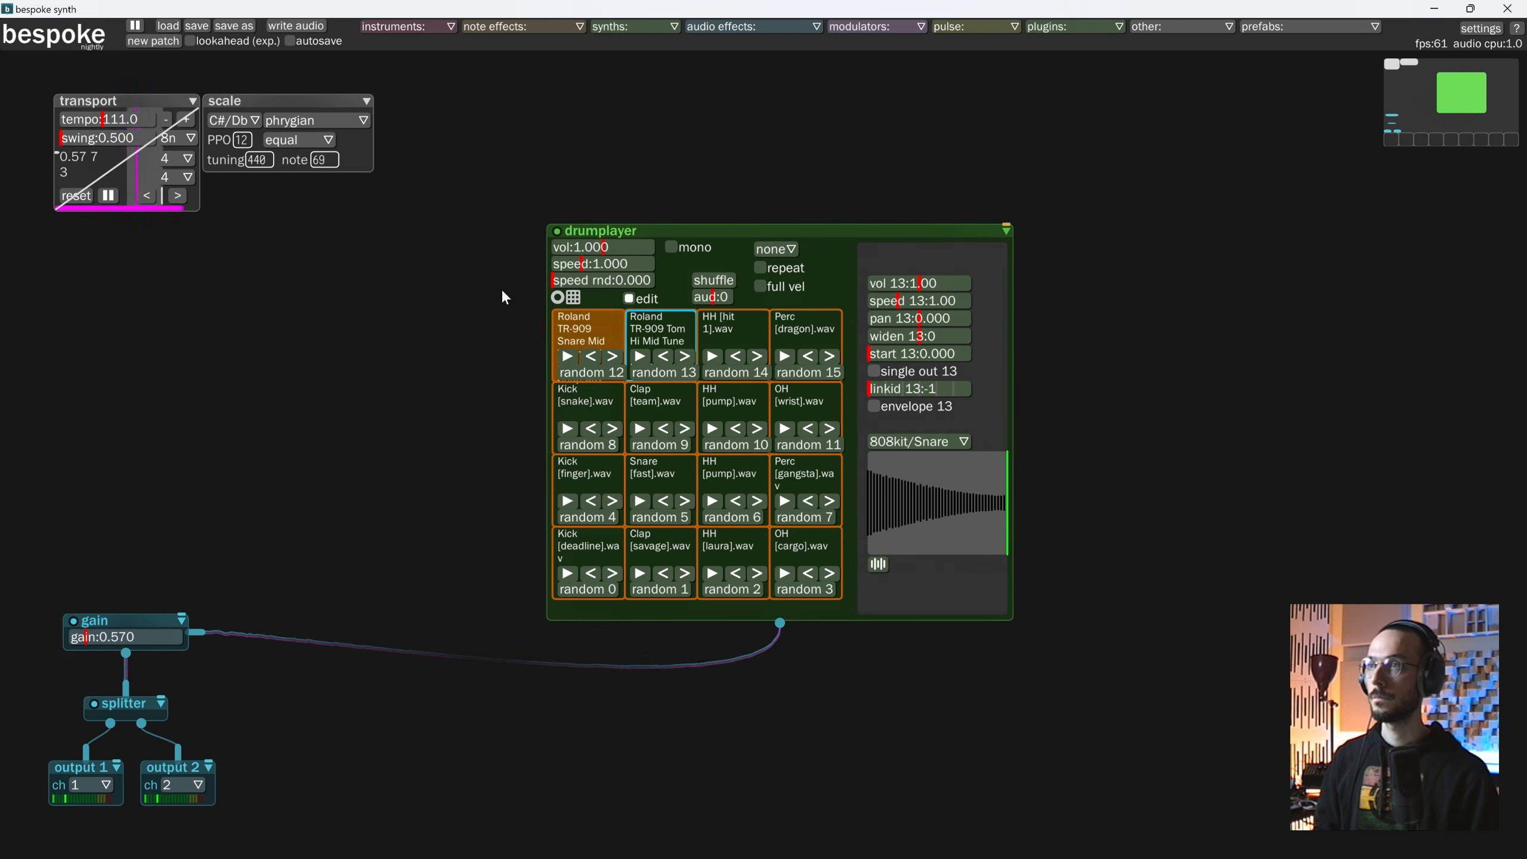
left_click(567, 358)
left_click(642, 358)
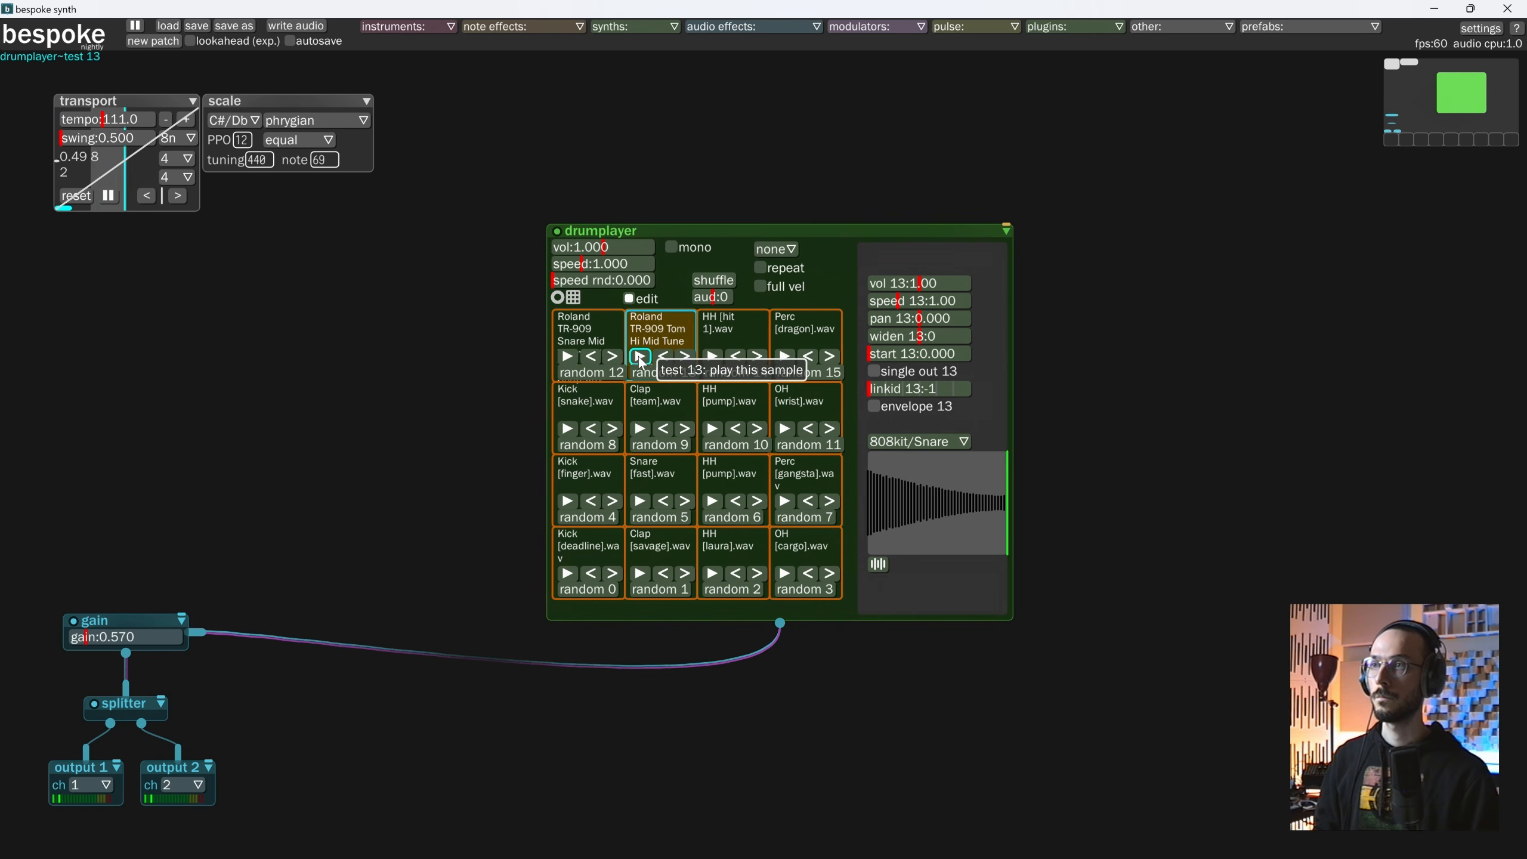
left_click(568, 357)
left_click(642, 357)
left_click(108, 196)
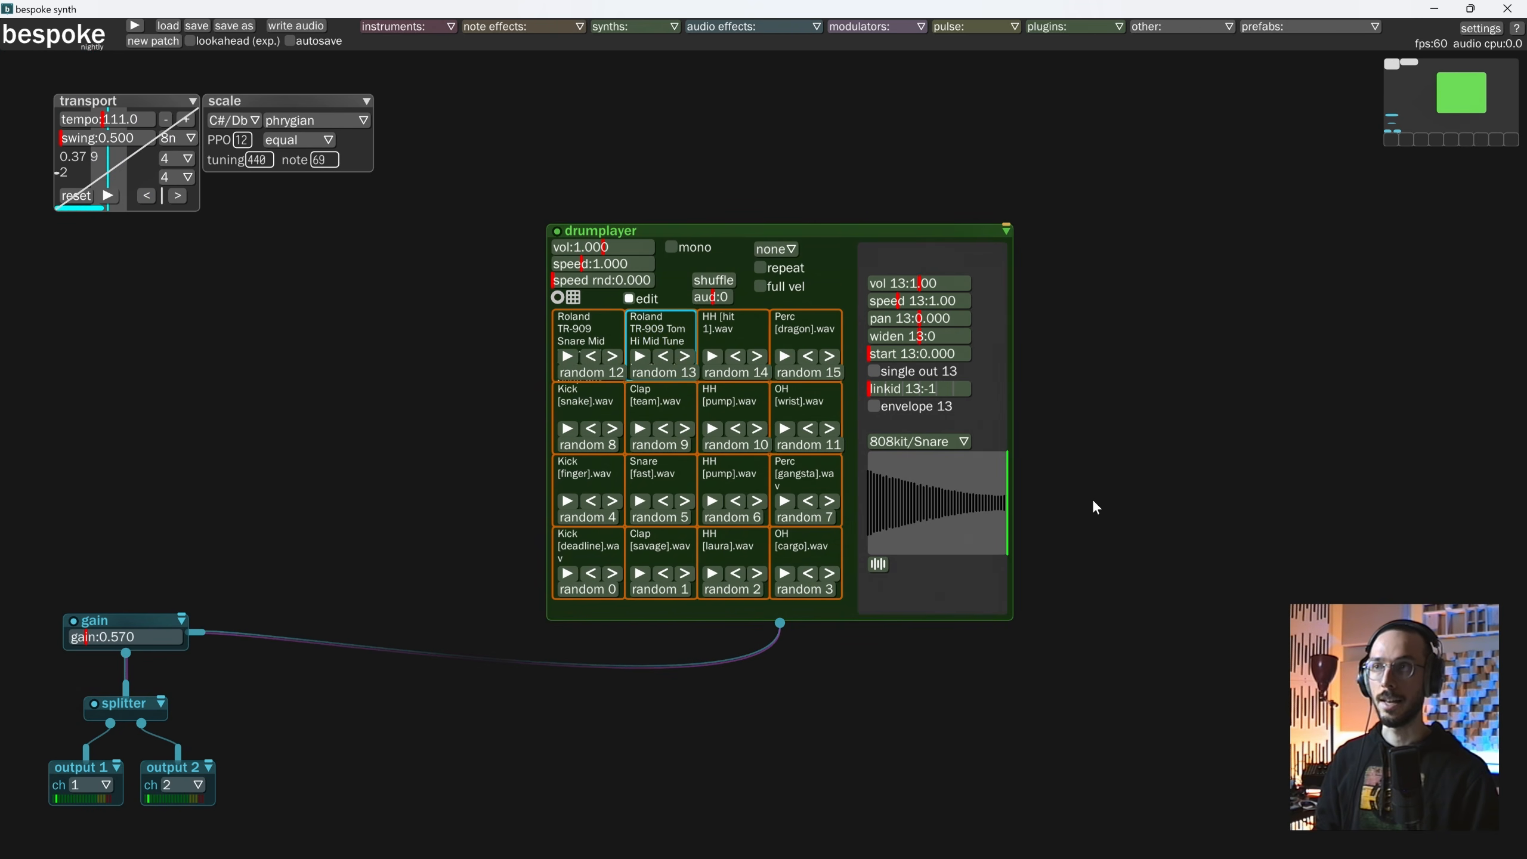
Load five Roland TR-909 Tom Low Accent samples, High Tone Max Decay through Low Tone Mid Decay, together from File Explorer onto pads 8–11 and 4.
key("alt+Tab")
left_click_drag(1098, 607, 1039, 521)
left_click(1028, 576)
left_click(1052, 672, "shift")
left_click_drag(998, 742, 594, 415)
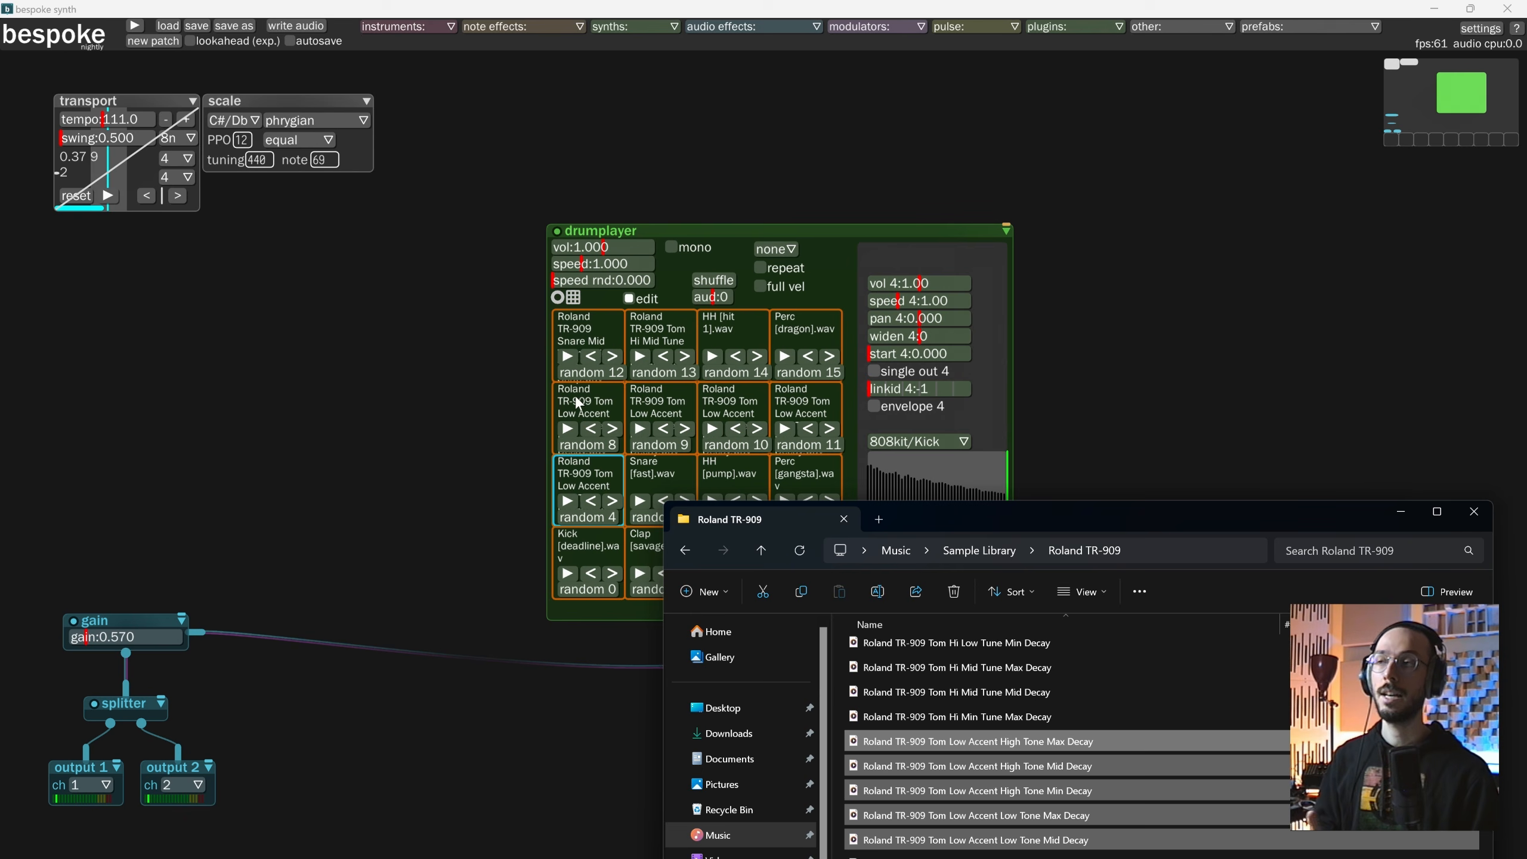
Check each of the newly loaded Tom Low Accent samples on pads 8 to 11 and pad 4.
left_click(574, 396)
left_click(646, 403)
left_click(721, 399)
left_click(799, 399)
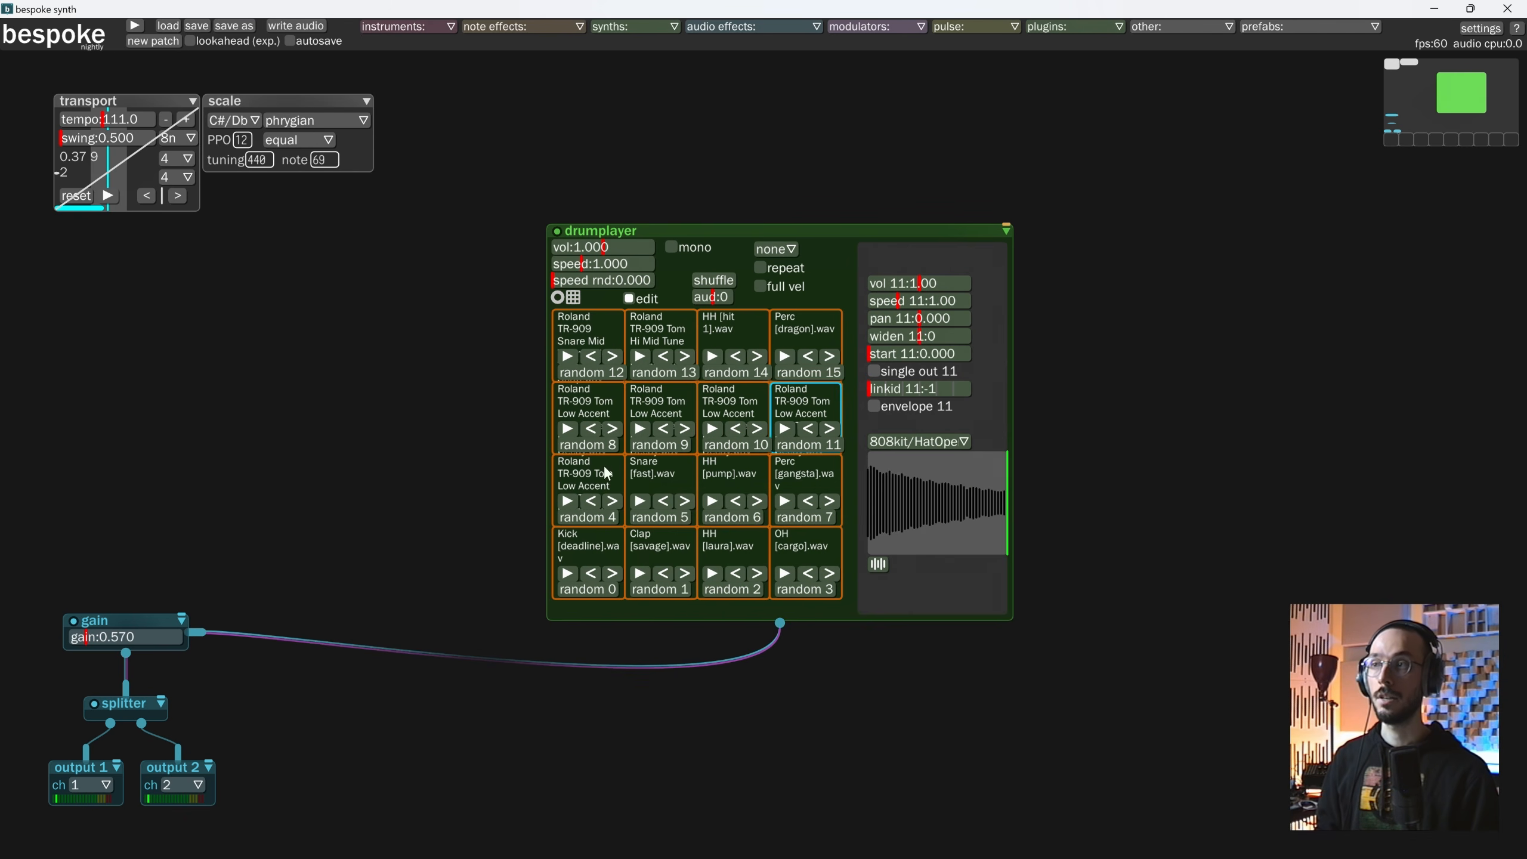
left_click(581, 474)
left_click(582, 404)
left_click(649, 398)
left_click(734, 404)
left_click(792, 399)
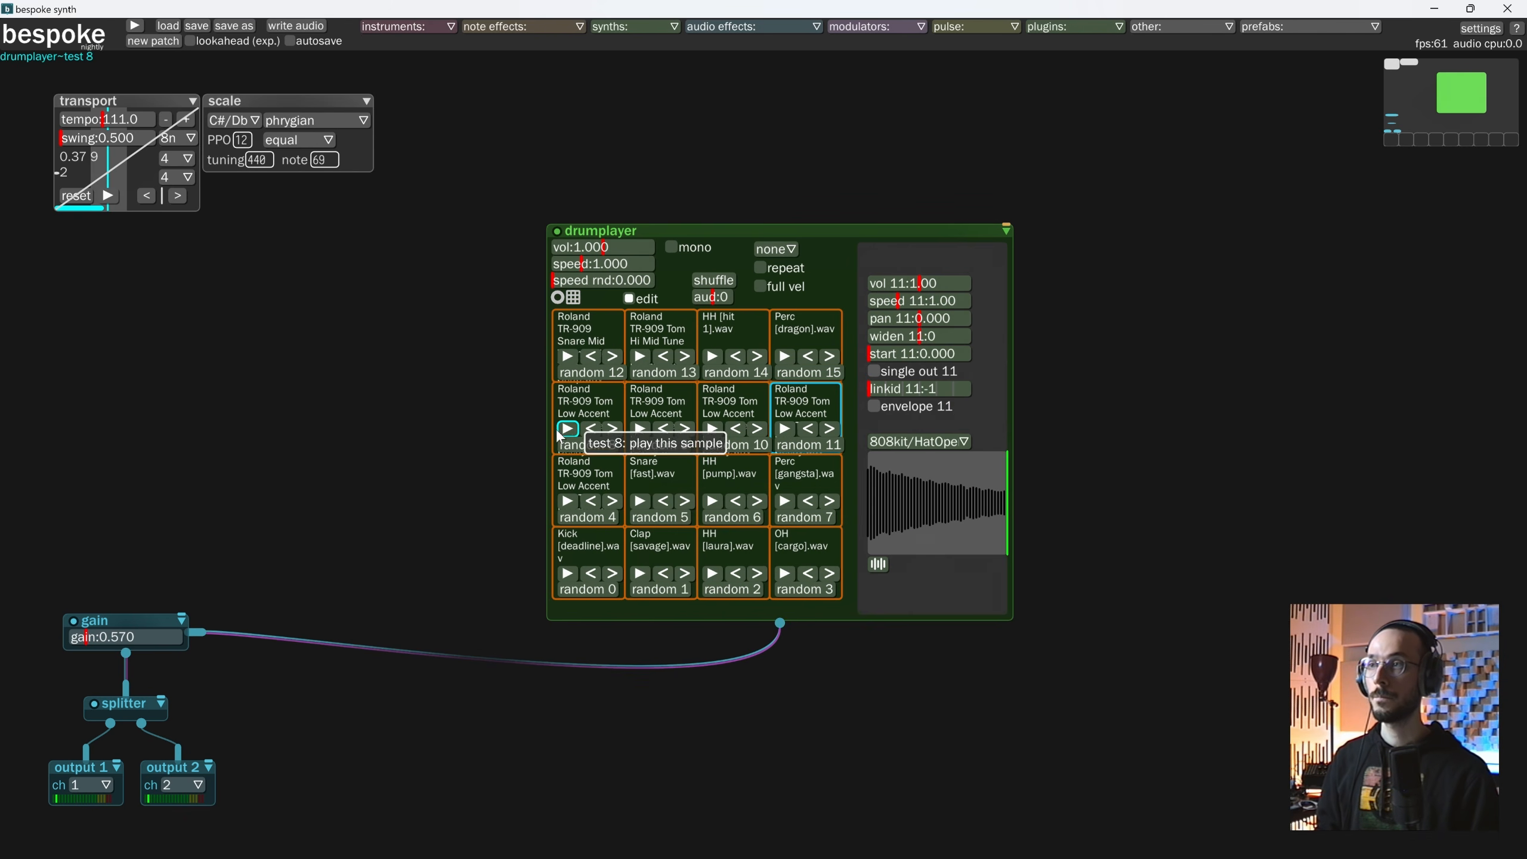
left_click(107, 196)
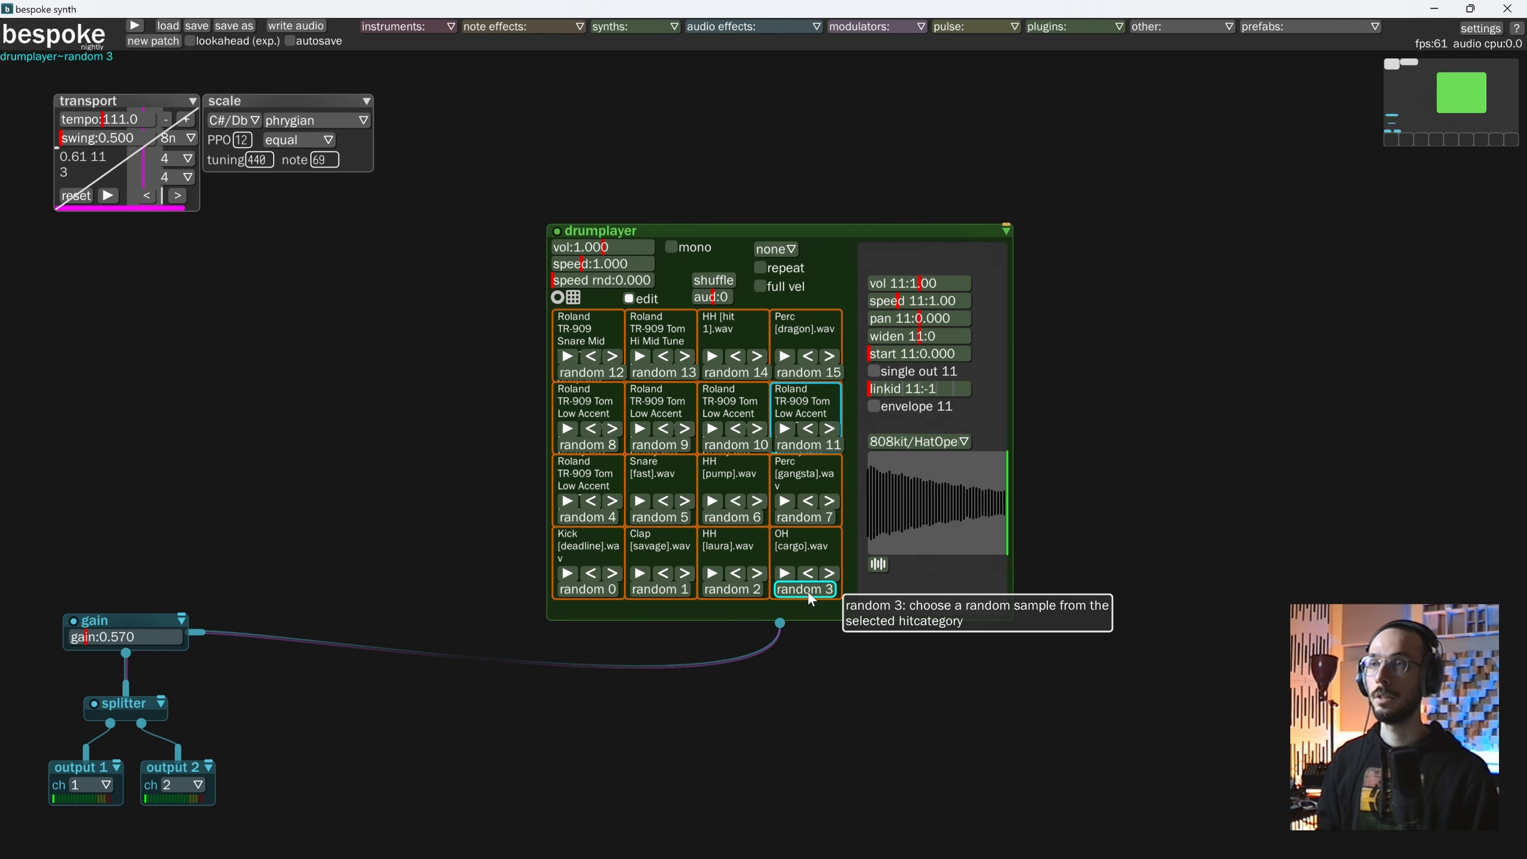
Launch a new File Explorer window and open the 808kit folder inside Documents > BespokeSynth > drums.
key("super")
type("file")
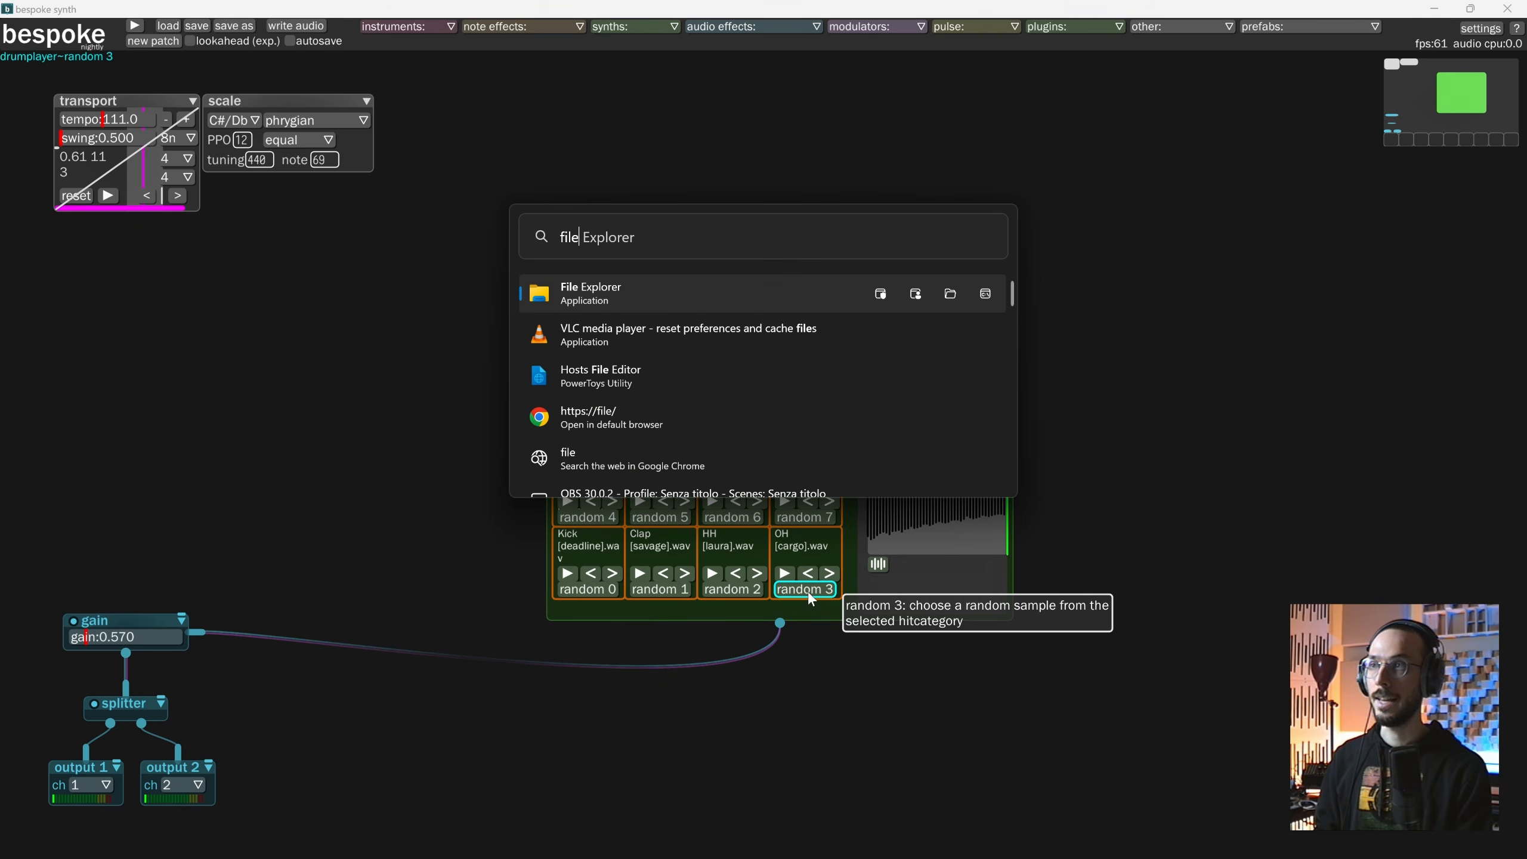
key("Return")
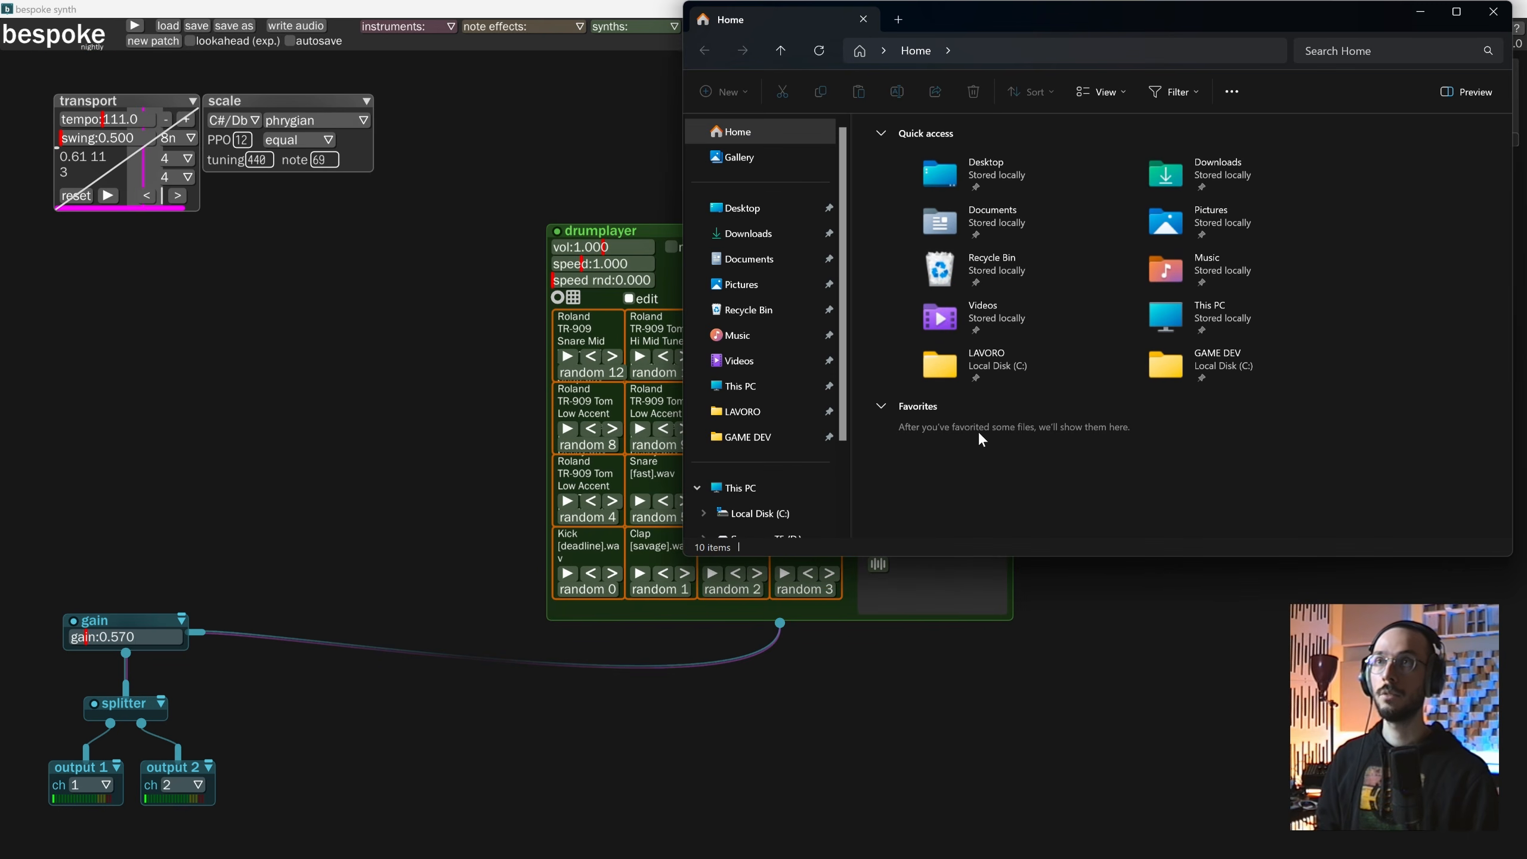
left_click_drag(1094, 30, 824, 182)
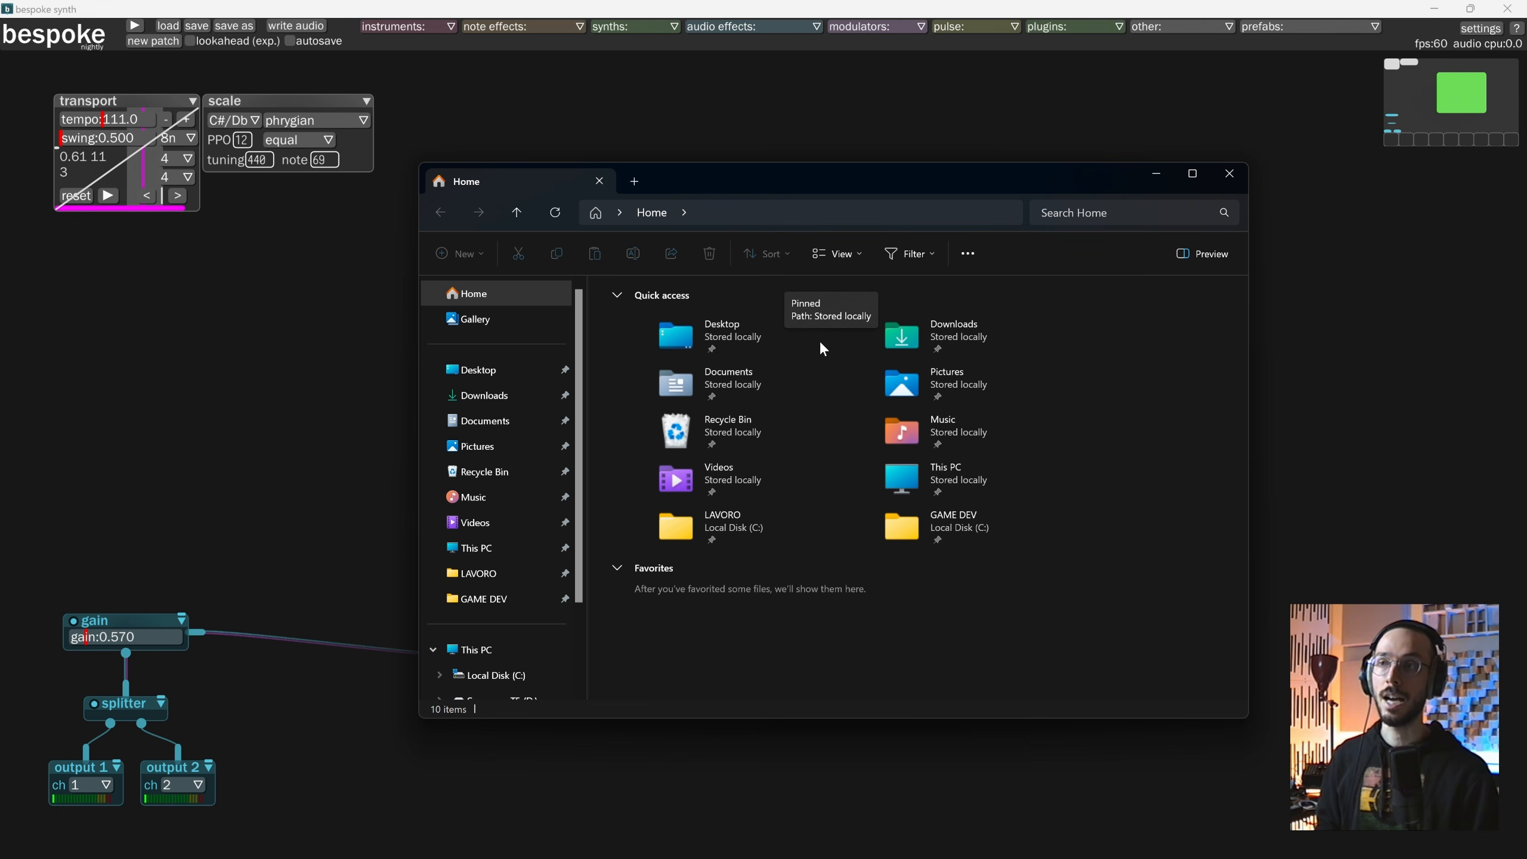
double_click(734, 375)
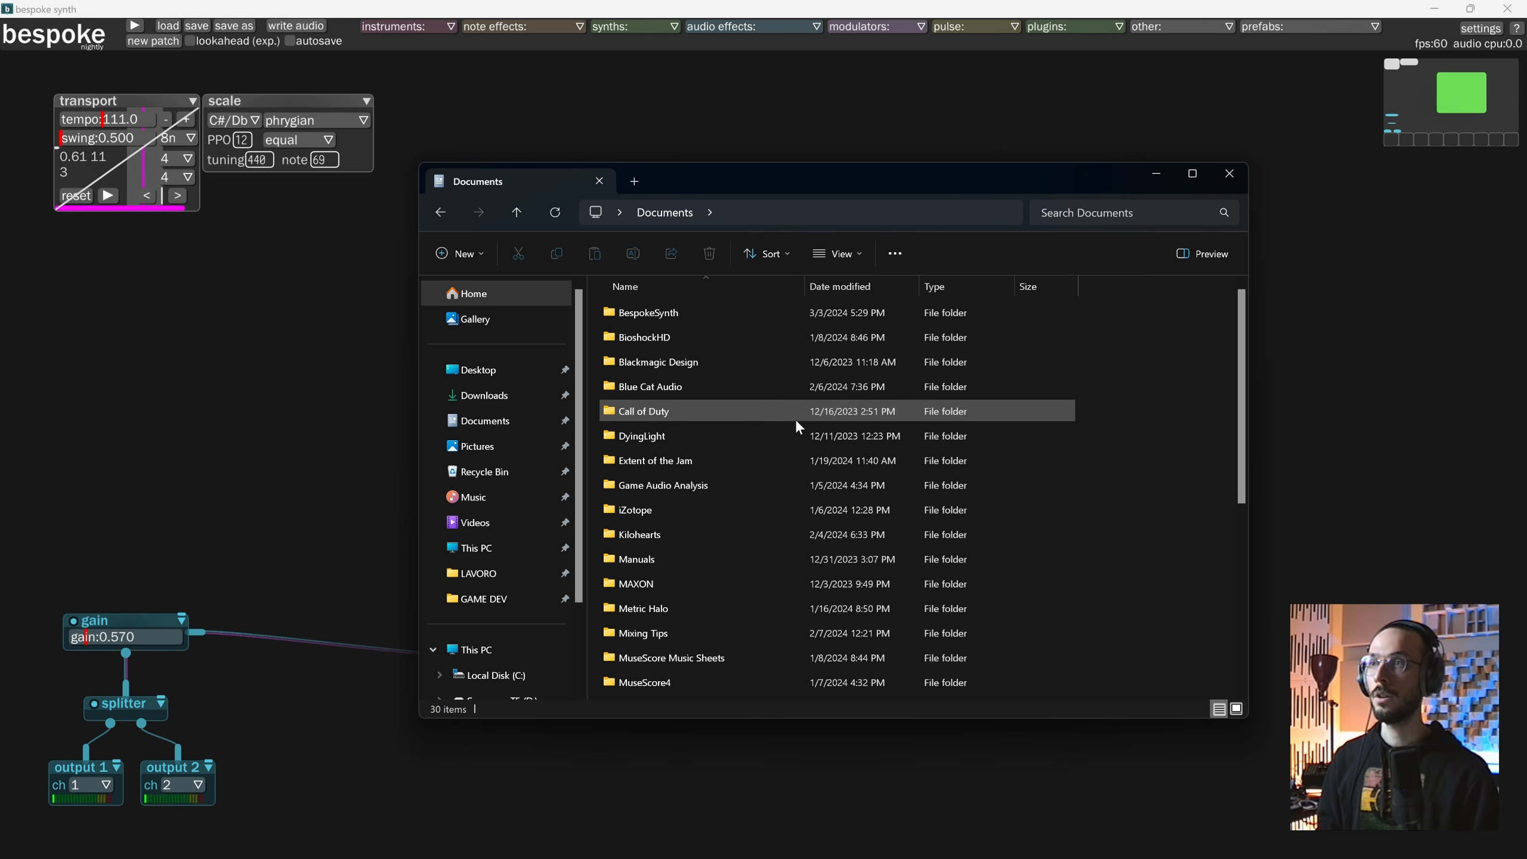
double_click(754, 433)
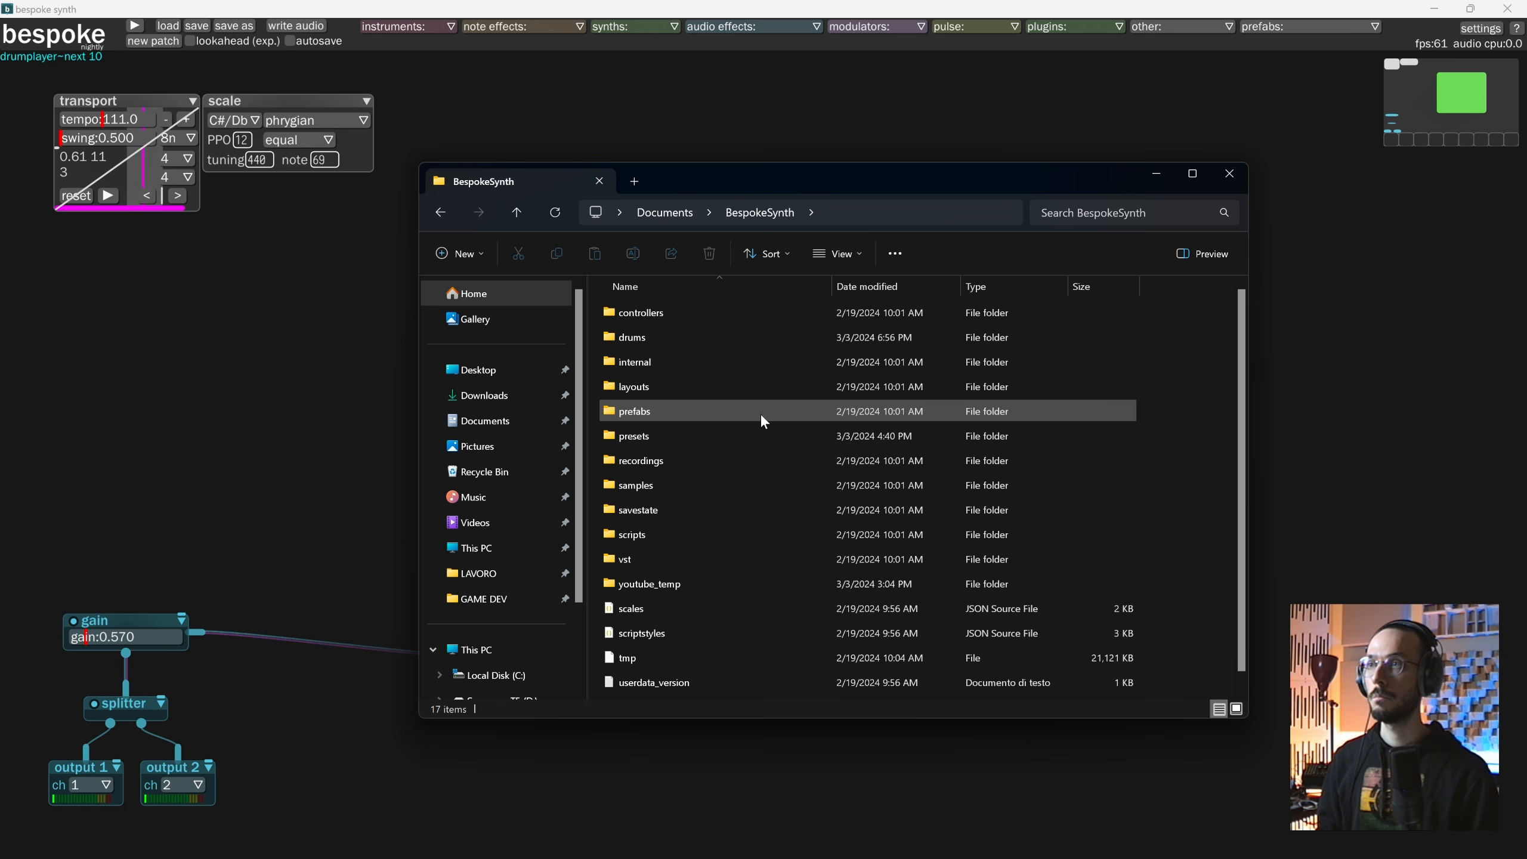
double_click(655, 339)
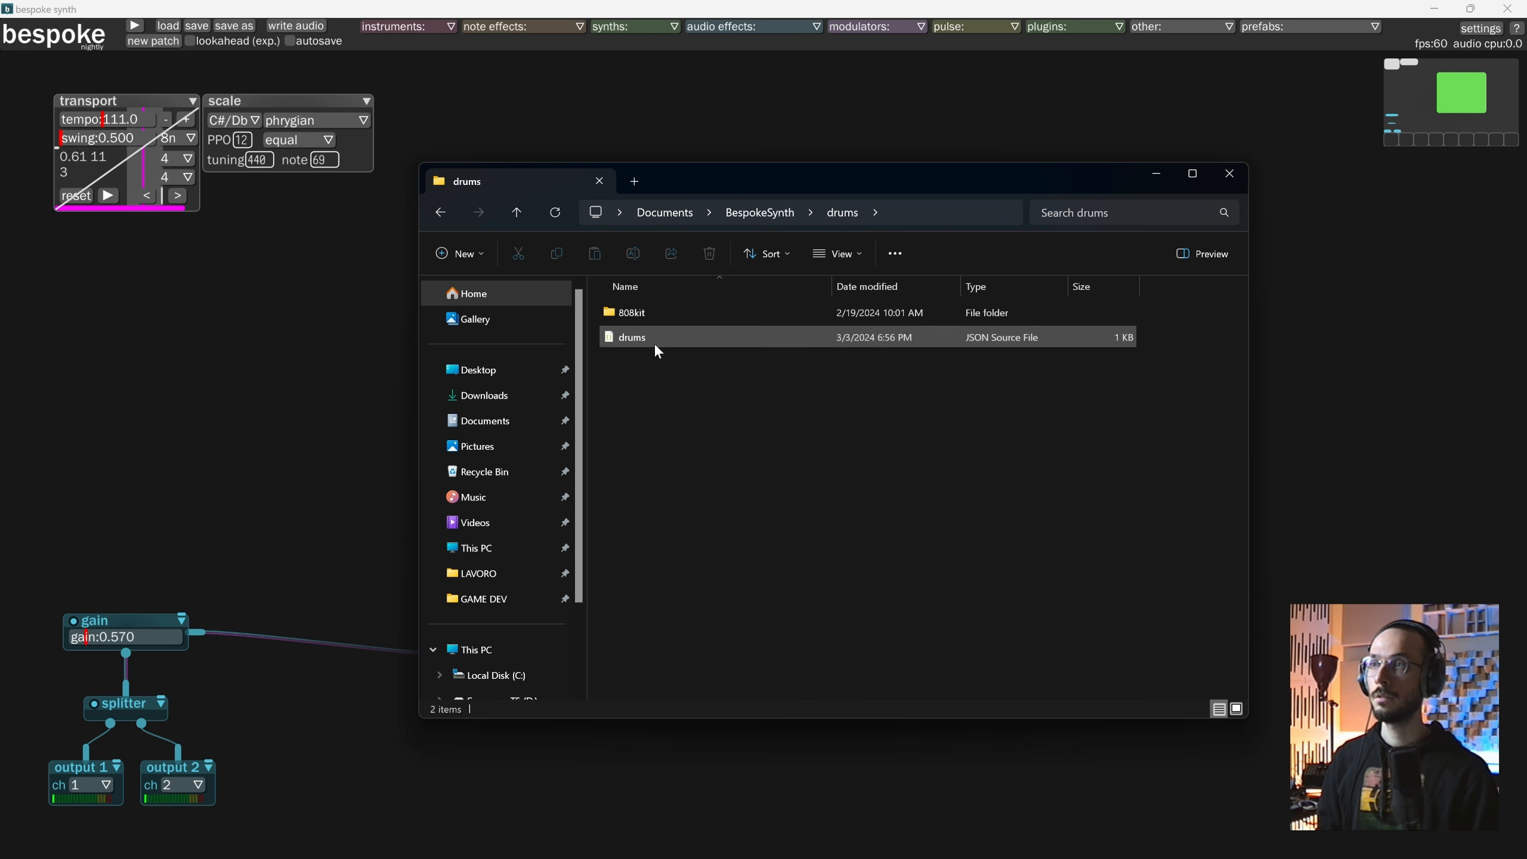
double_click(642, 313)
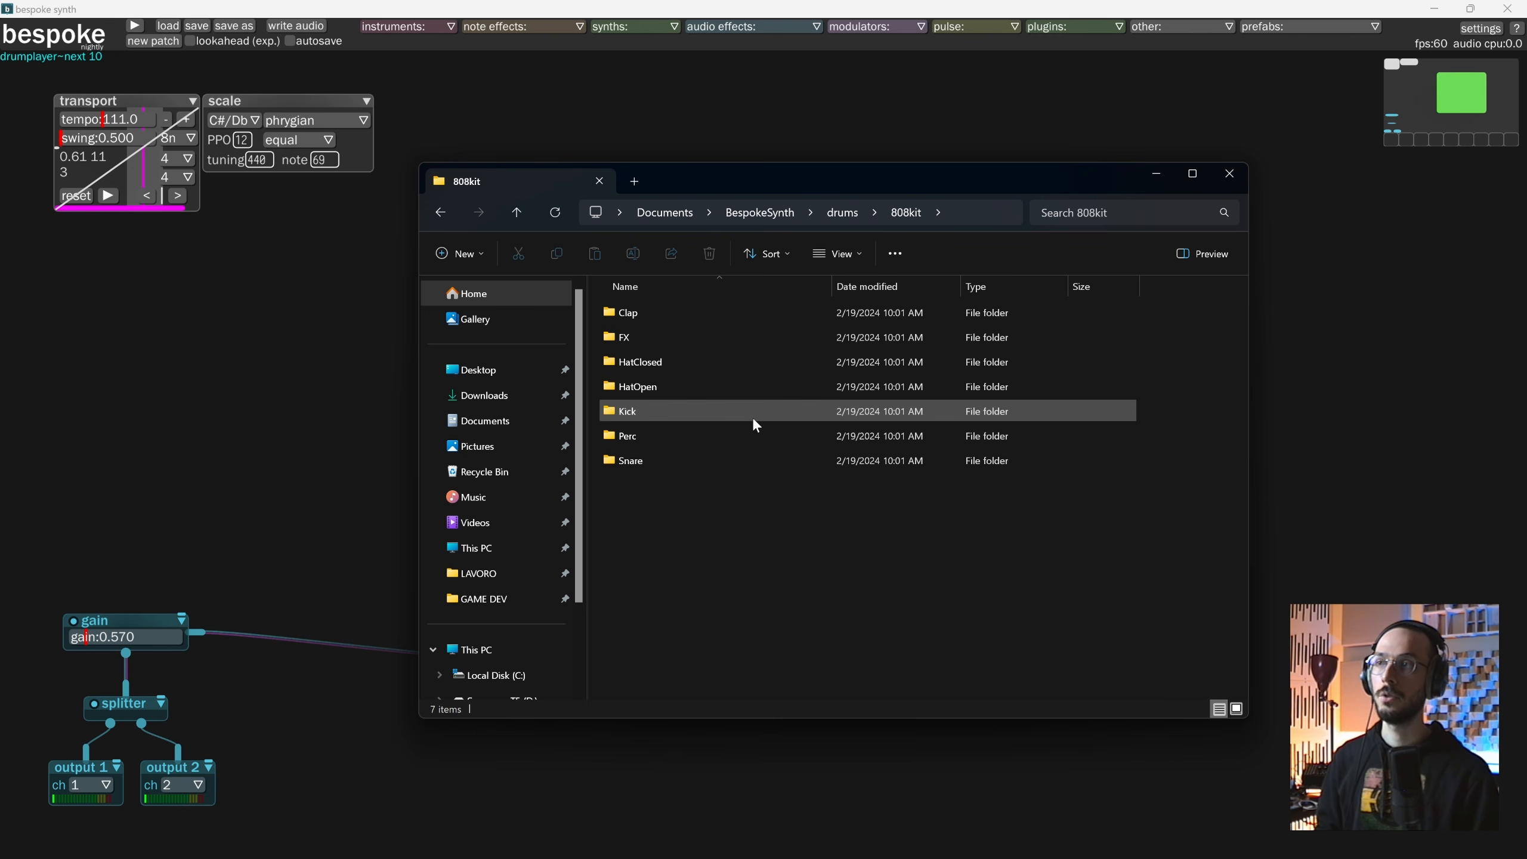
Go back up to the drums folder and open the drums JSON file in the code editor.
left_click(518, 210)
left_click(673, 391)
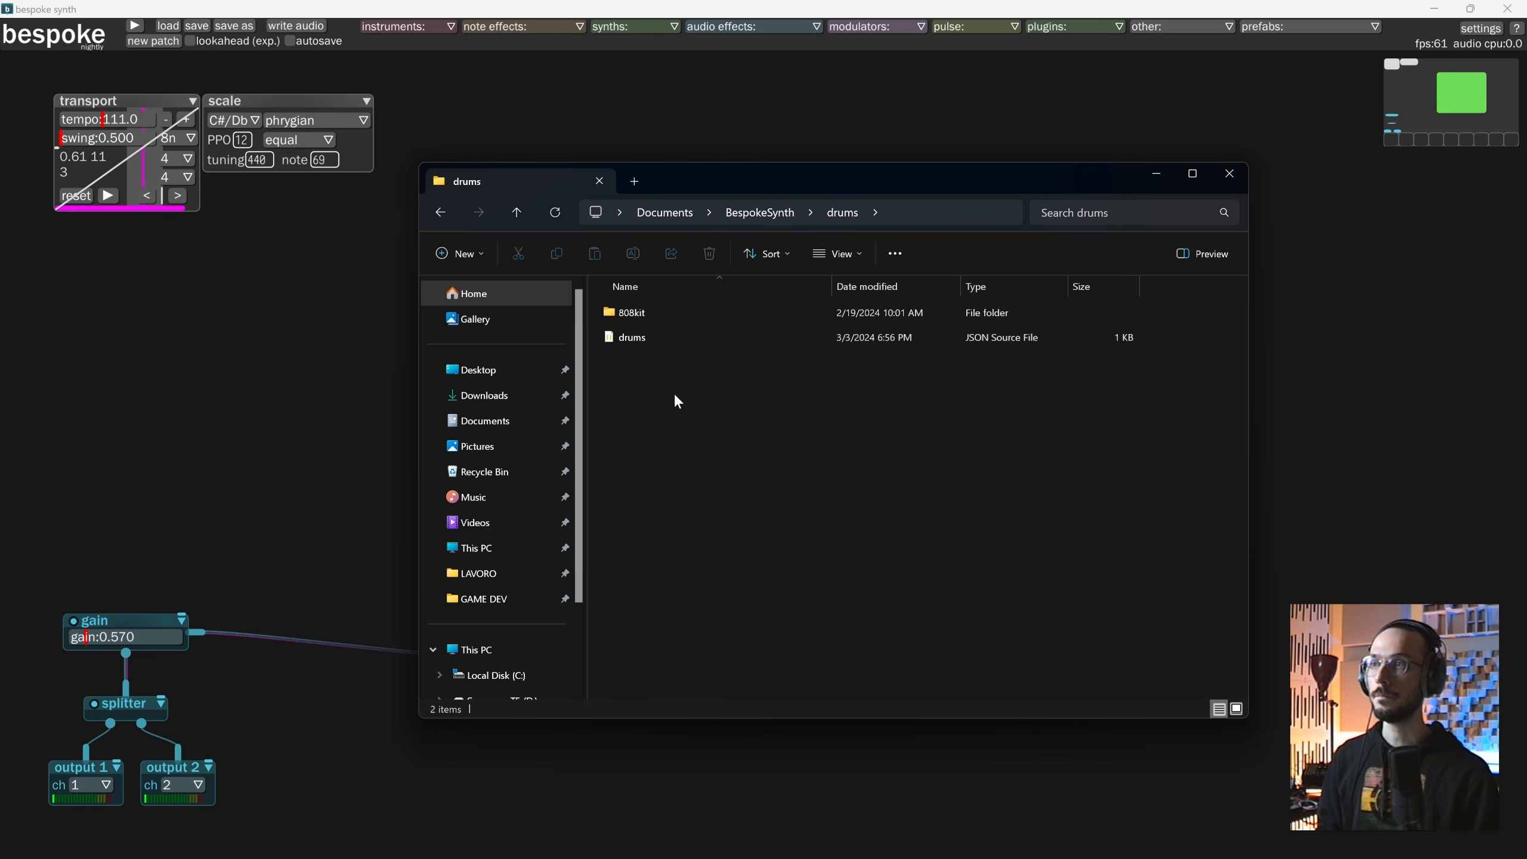
left_click(644, 342)
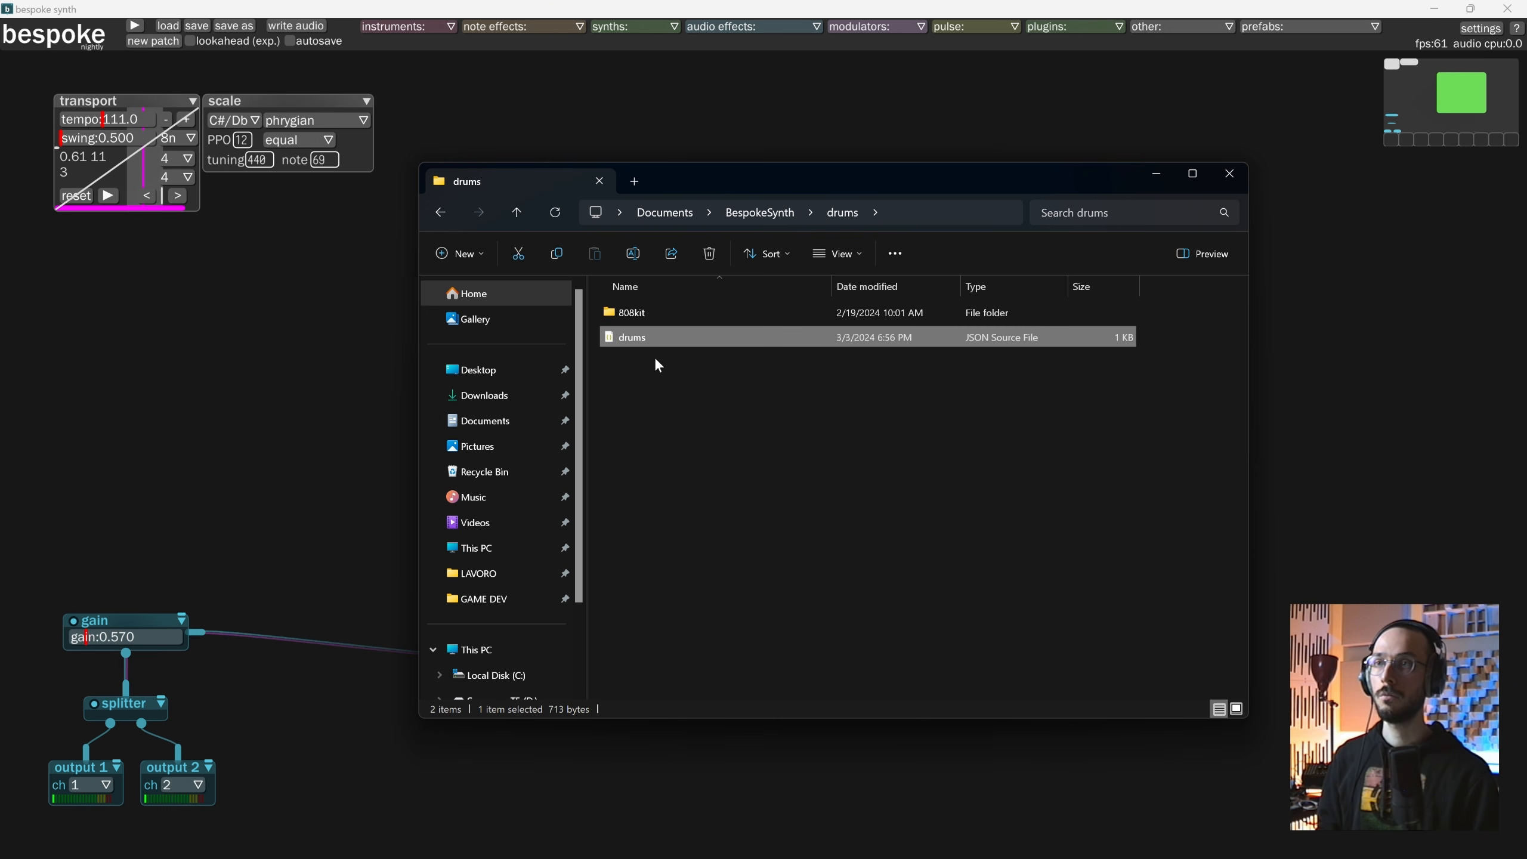
right_click(630, 337)
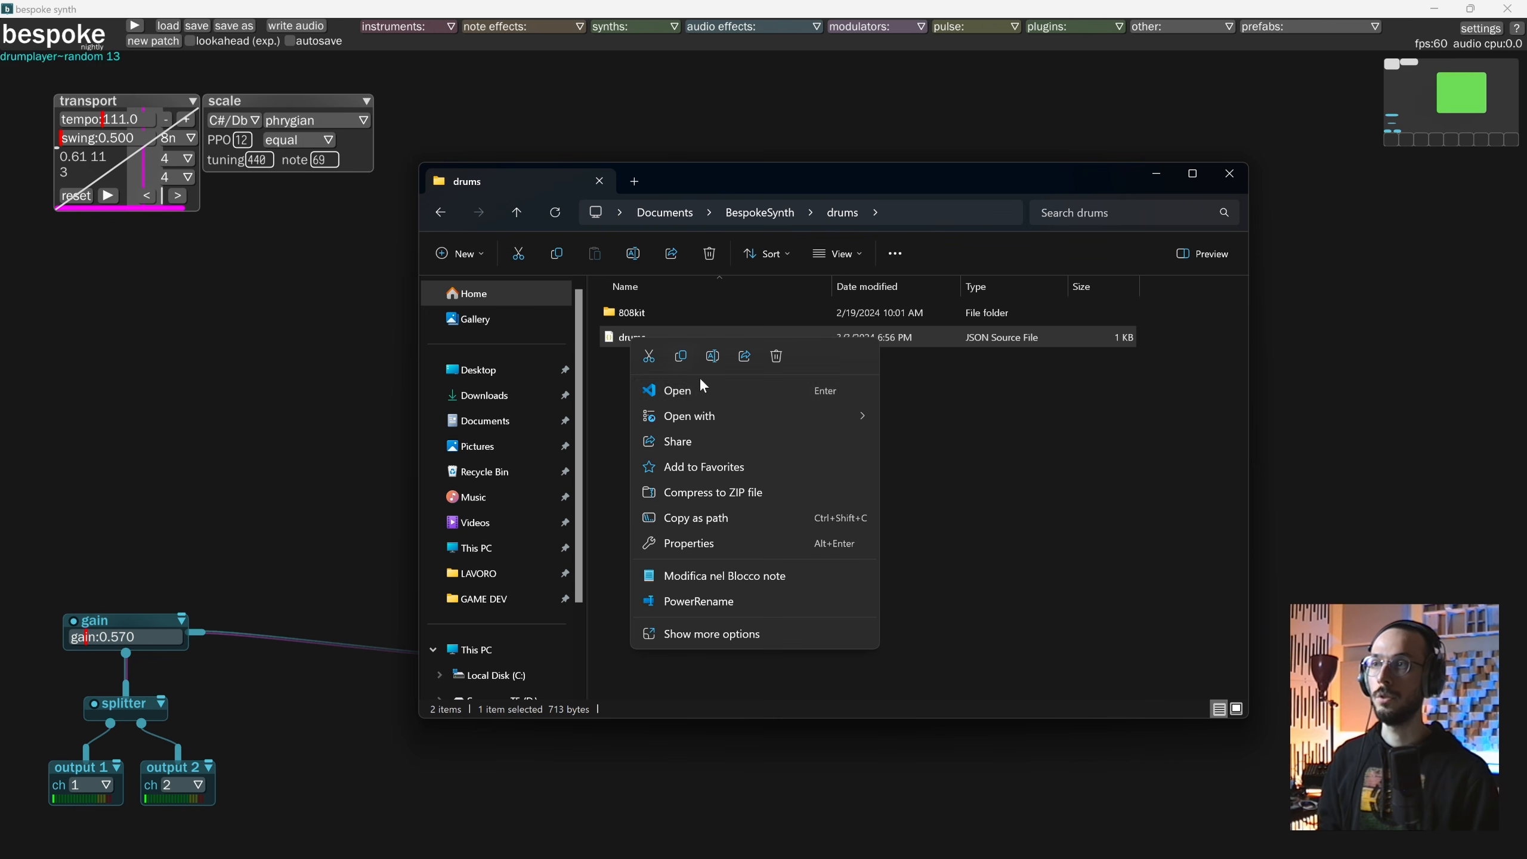
left_click(699, 390)
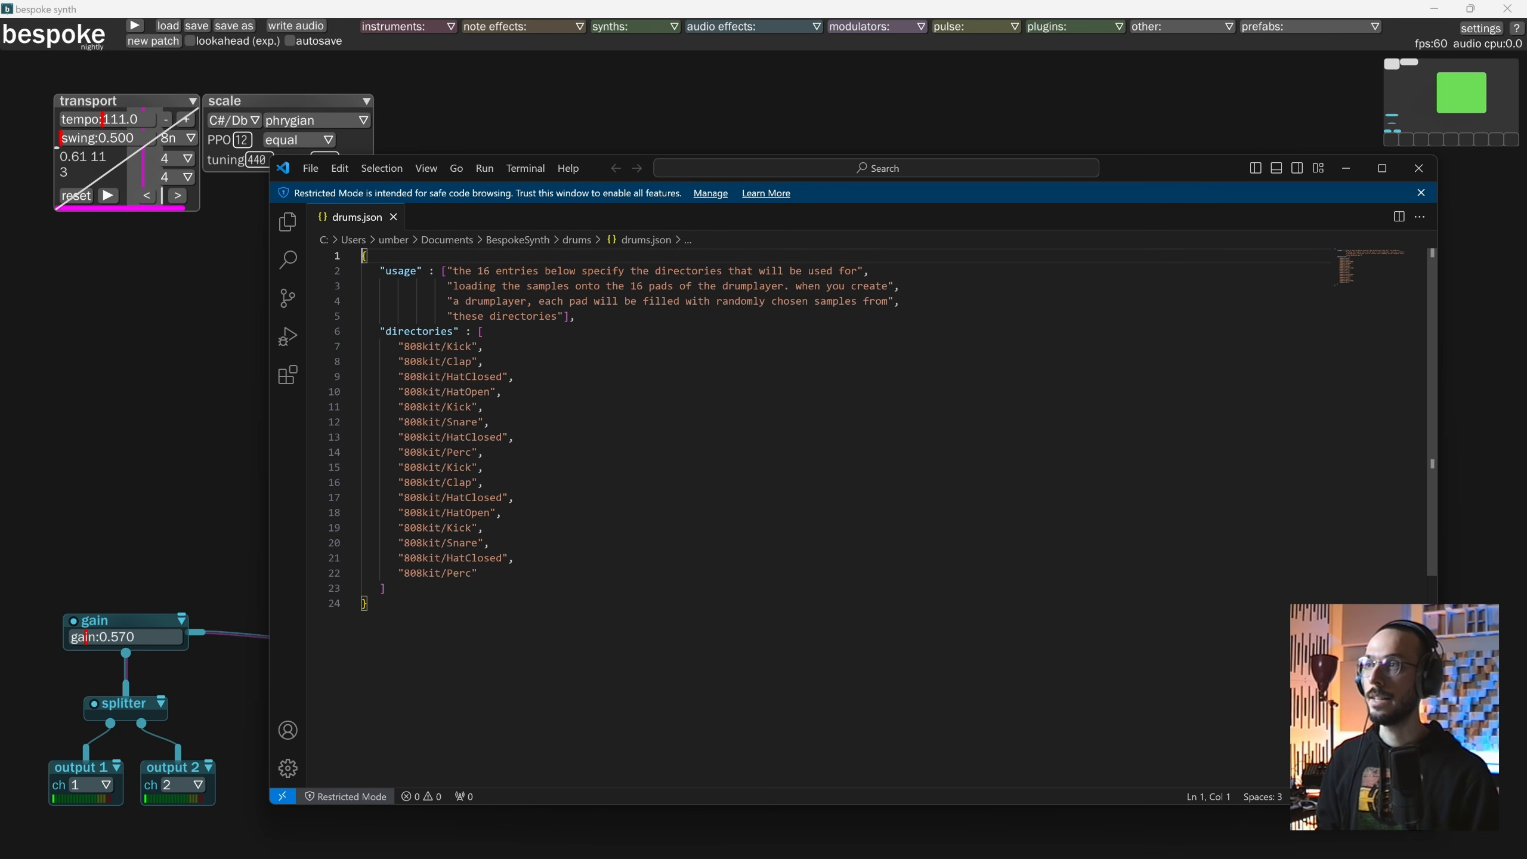
Append a "mykit" entry after the last "808kit/Perc" line of the directories list in drums.json and save the file.
left_click(479, 573)
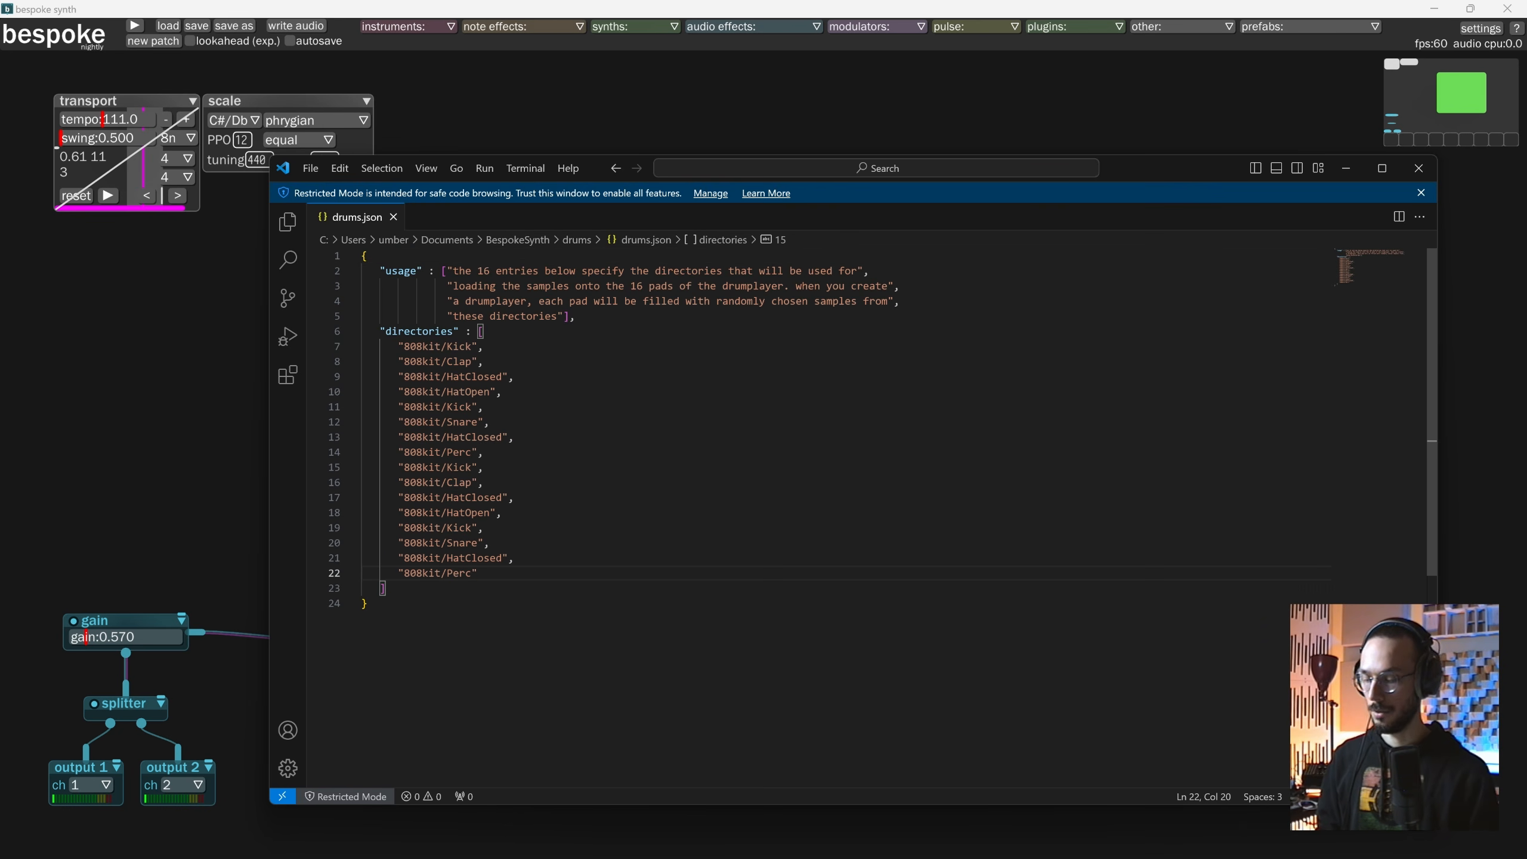
type(",")
key("Return")
type("\"")
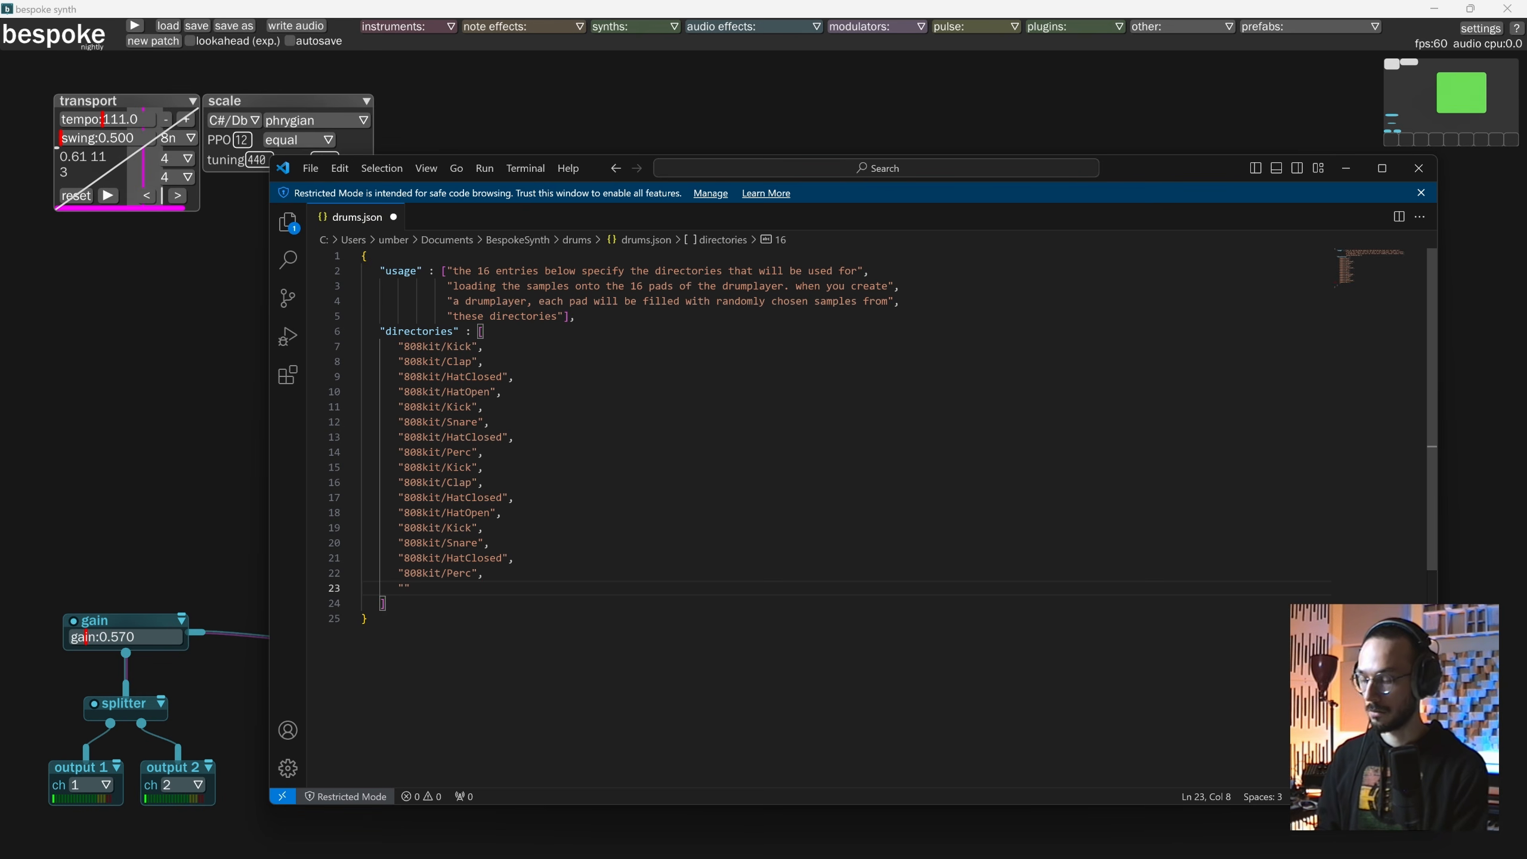
type("my")
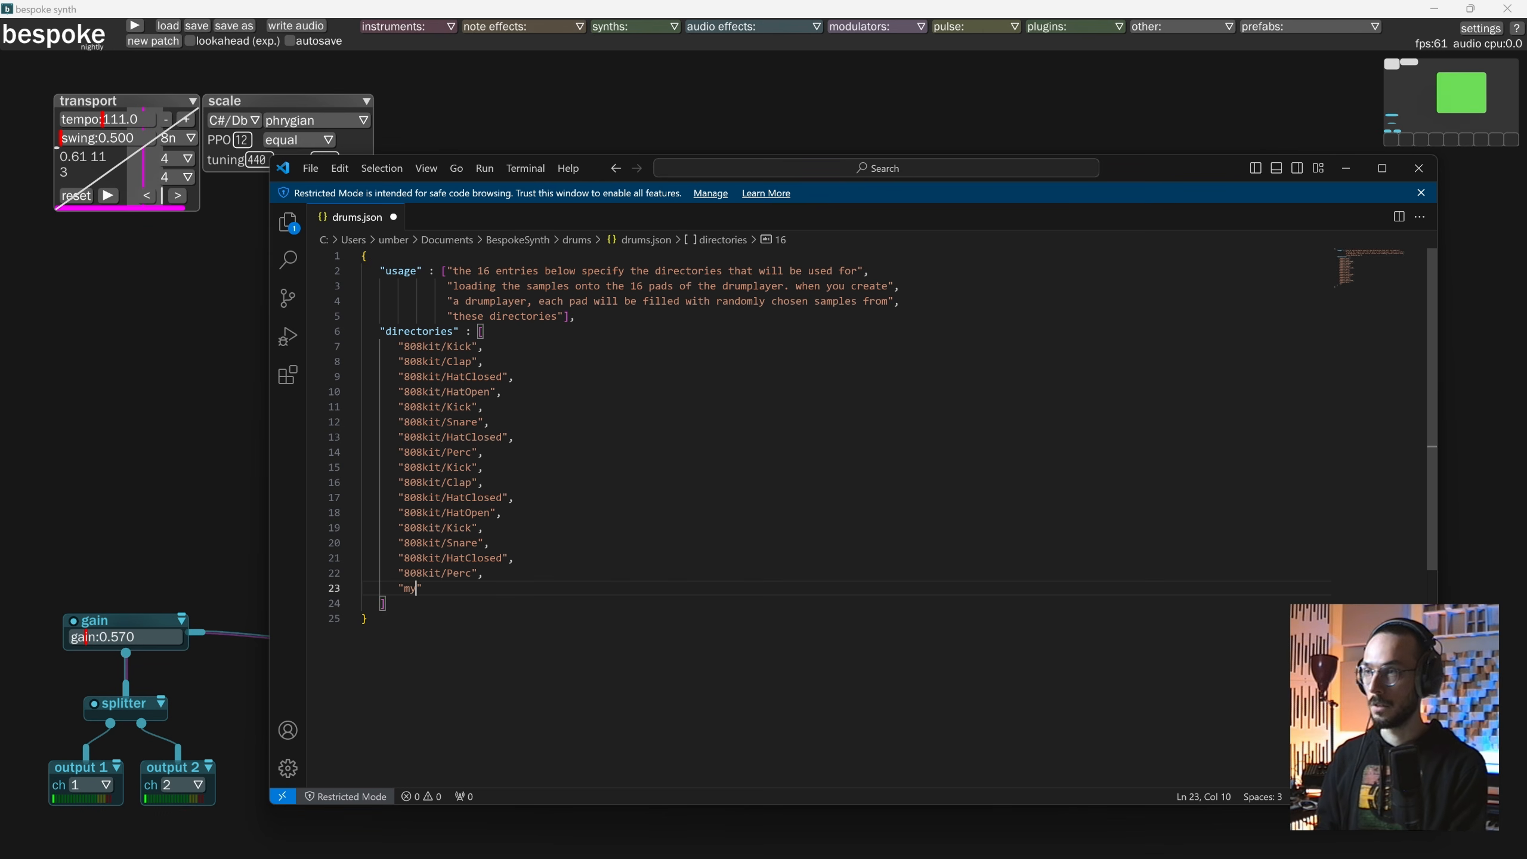
type("kit")
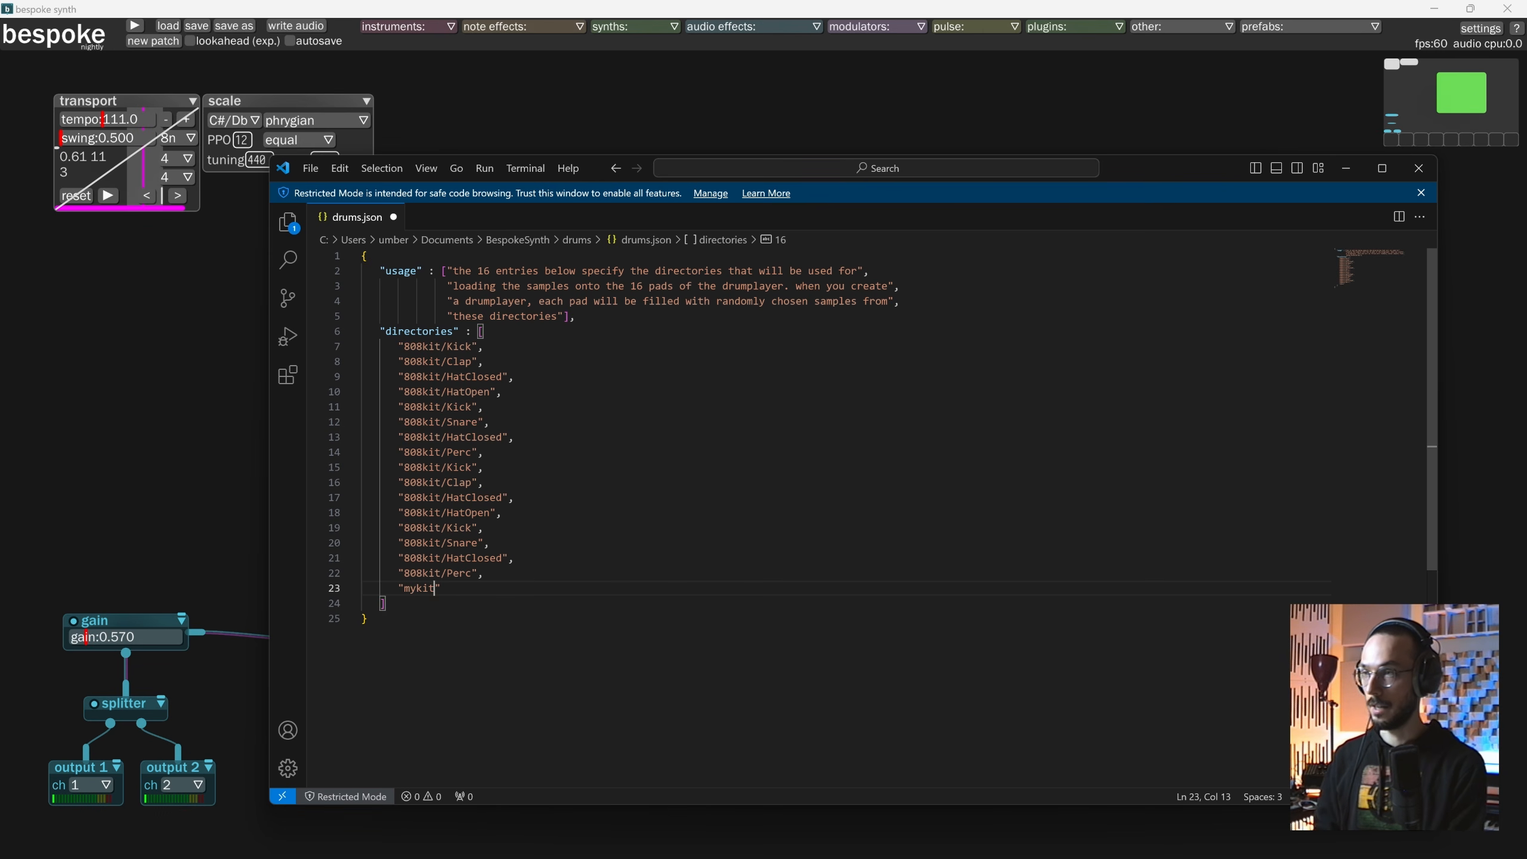
key("ctrl+s")
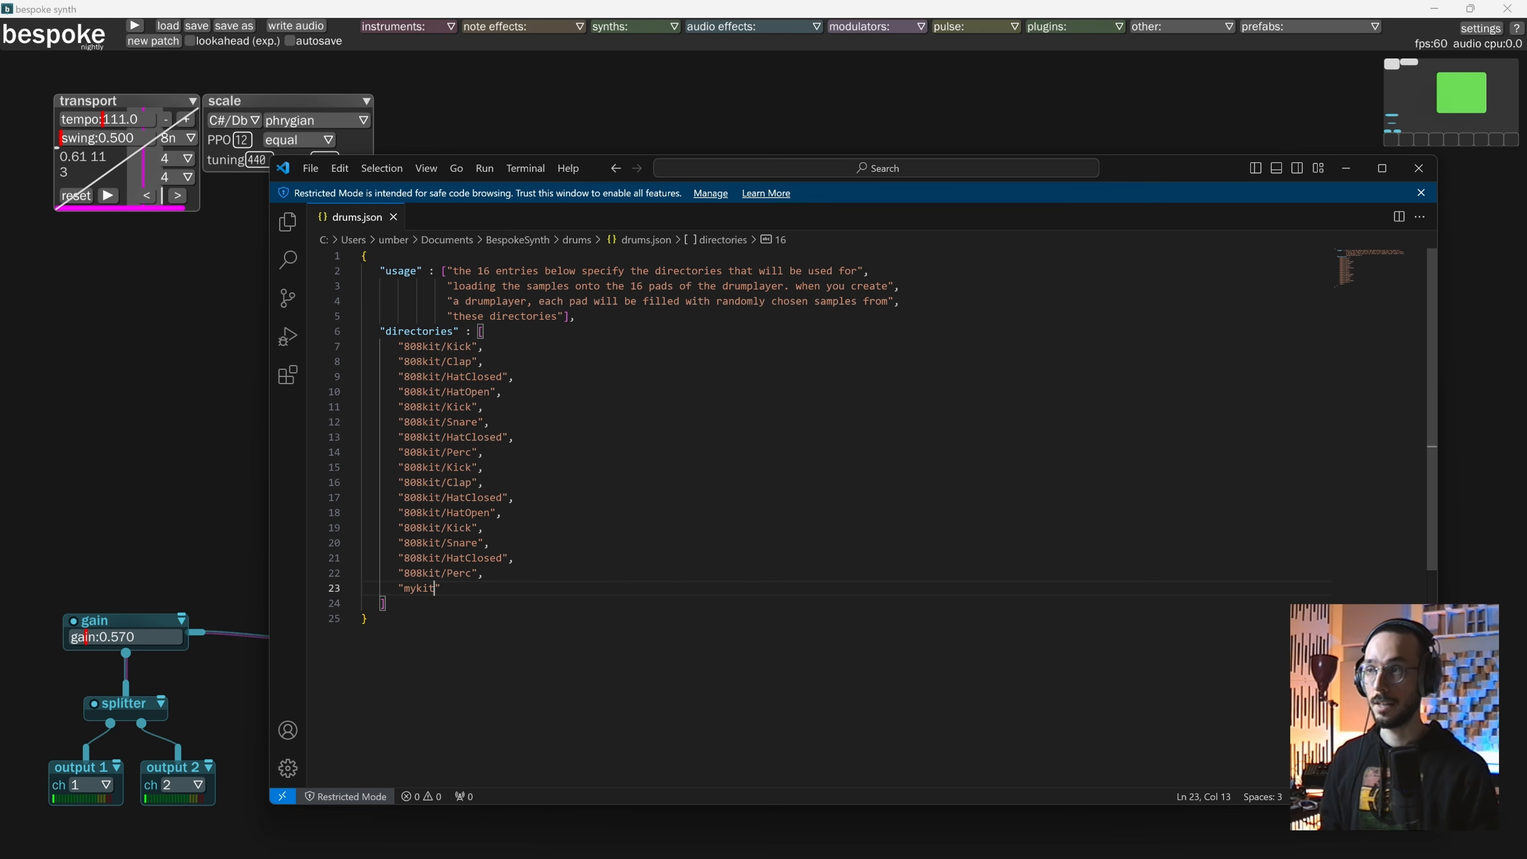
Close the code editor, create a folder named mykit inside the BespokeSynth drums folder and open it.
left_click(1416, 173)
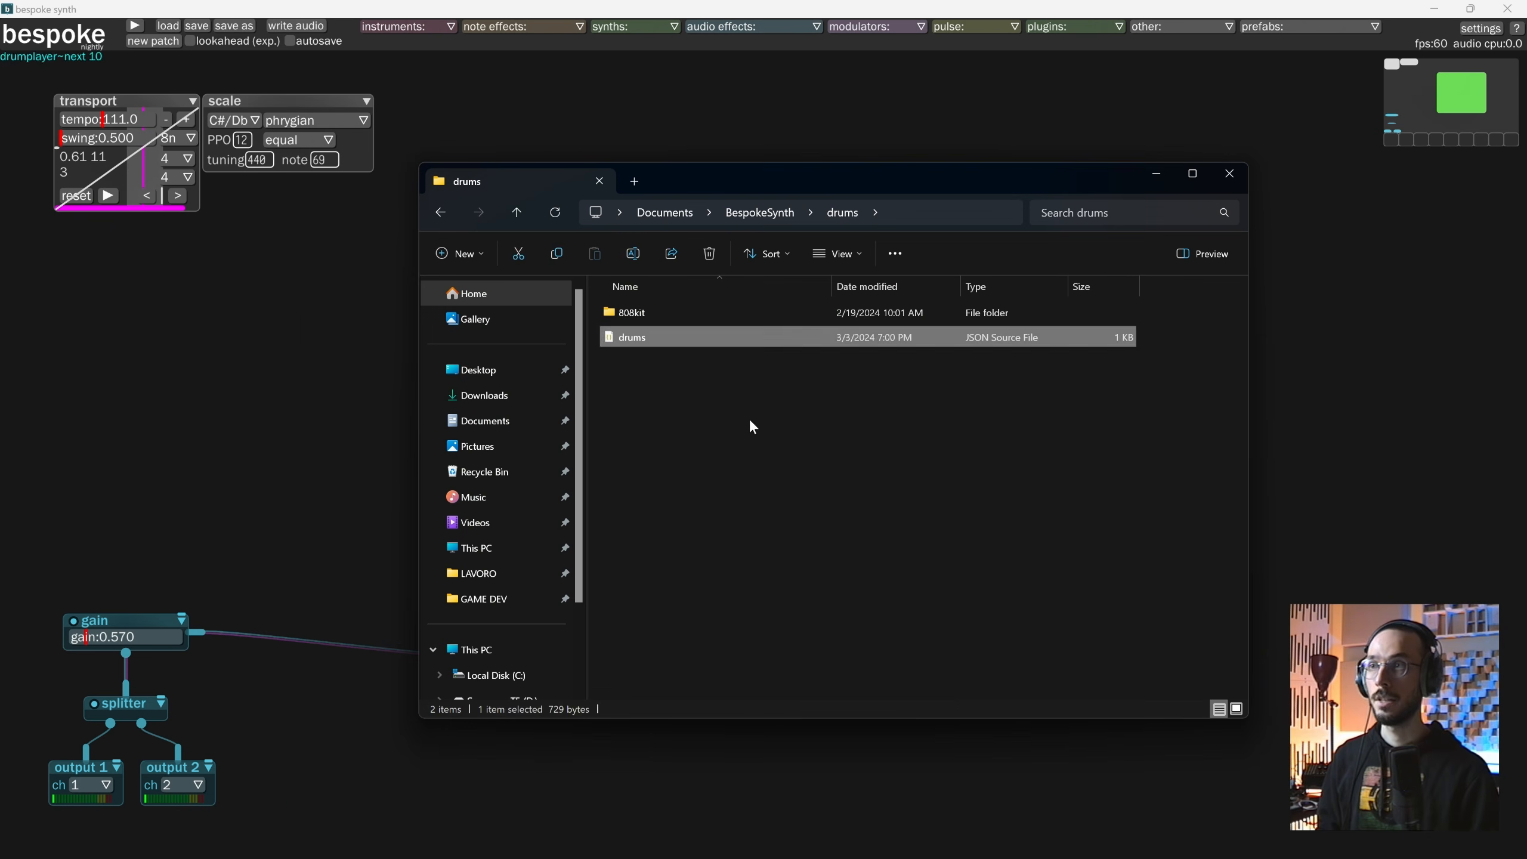
right_click(748, 417)
key("Escape")
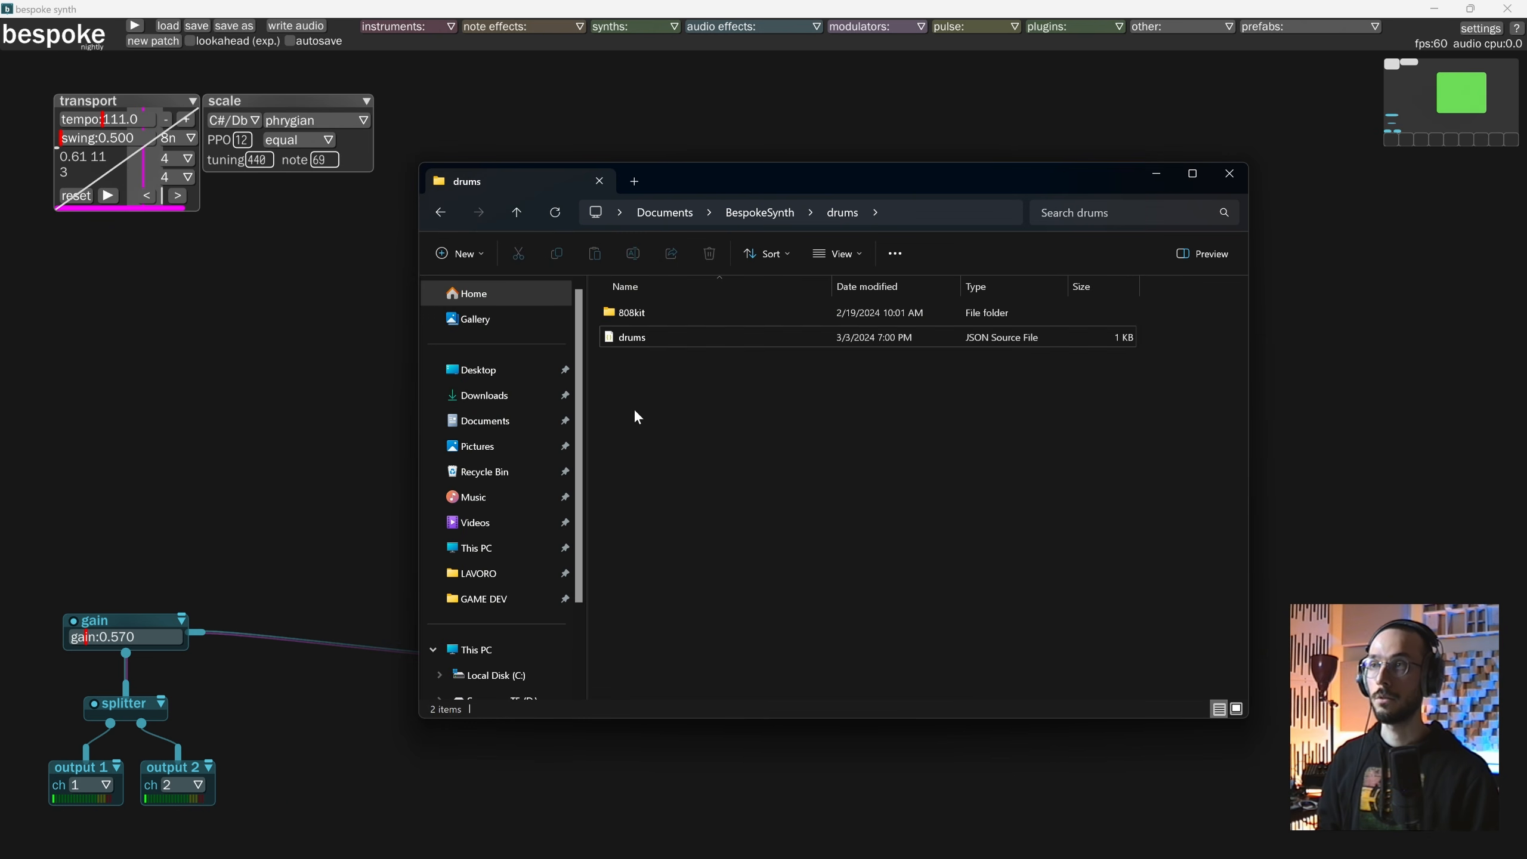
right_click(646, 391)
mouse_move(732, 515)
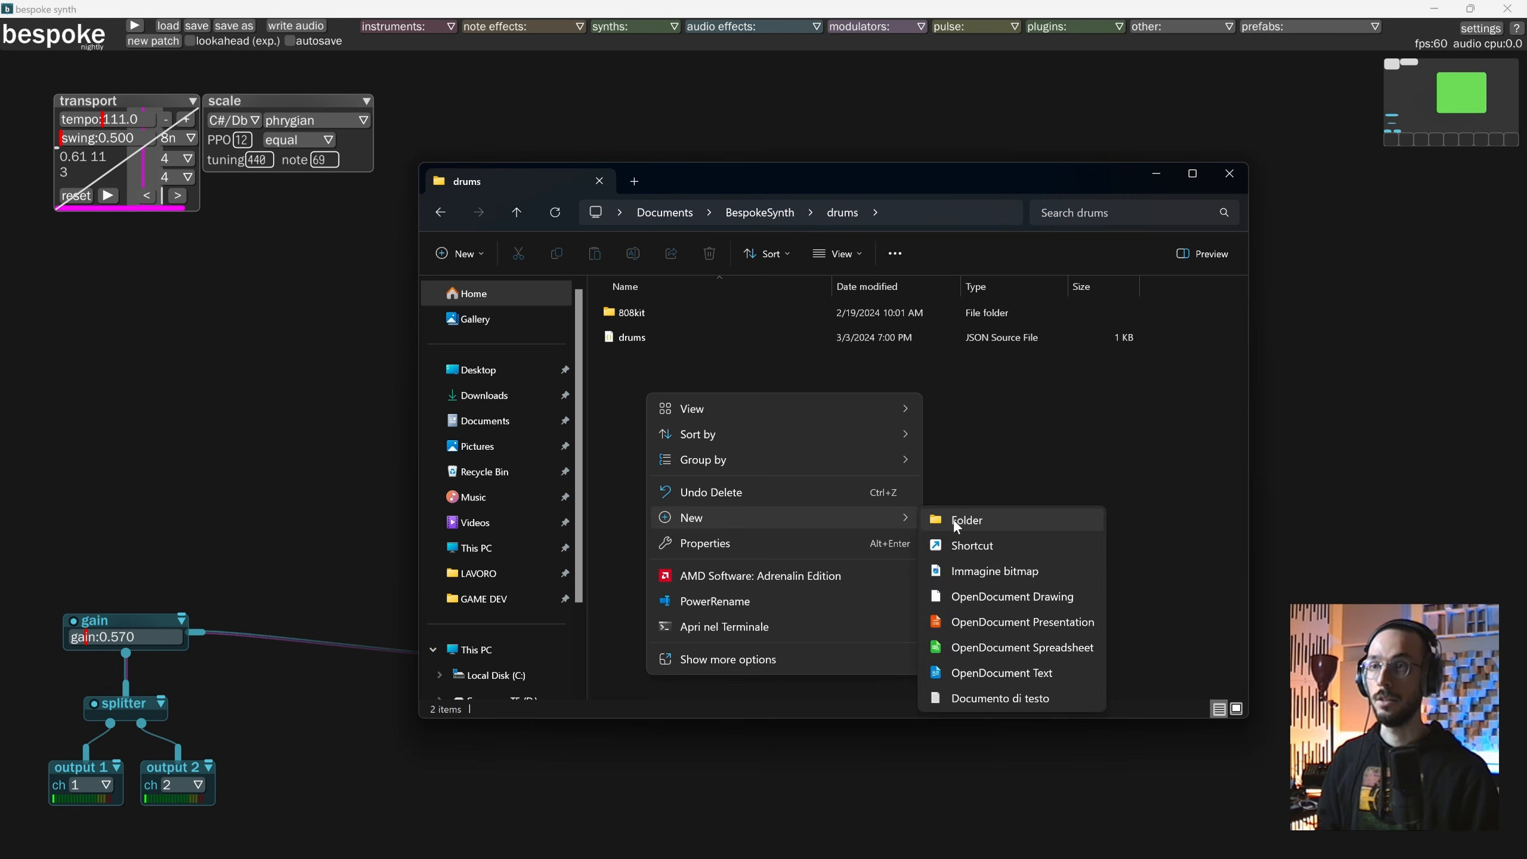
left_click(952, 516)
type("my")
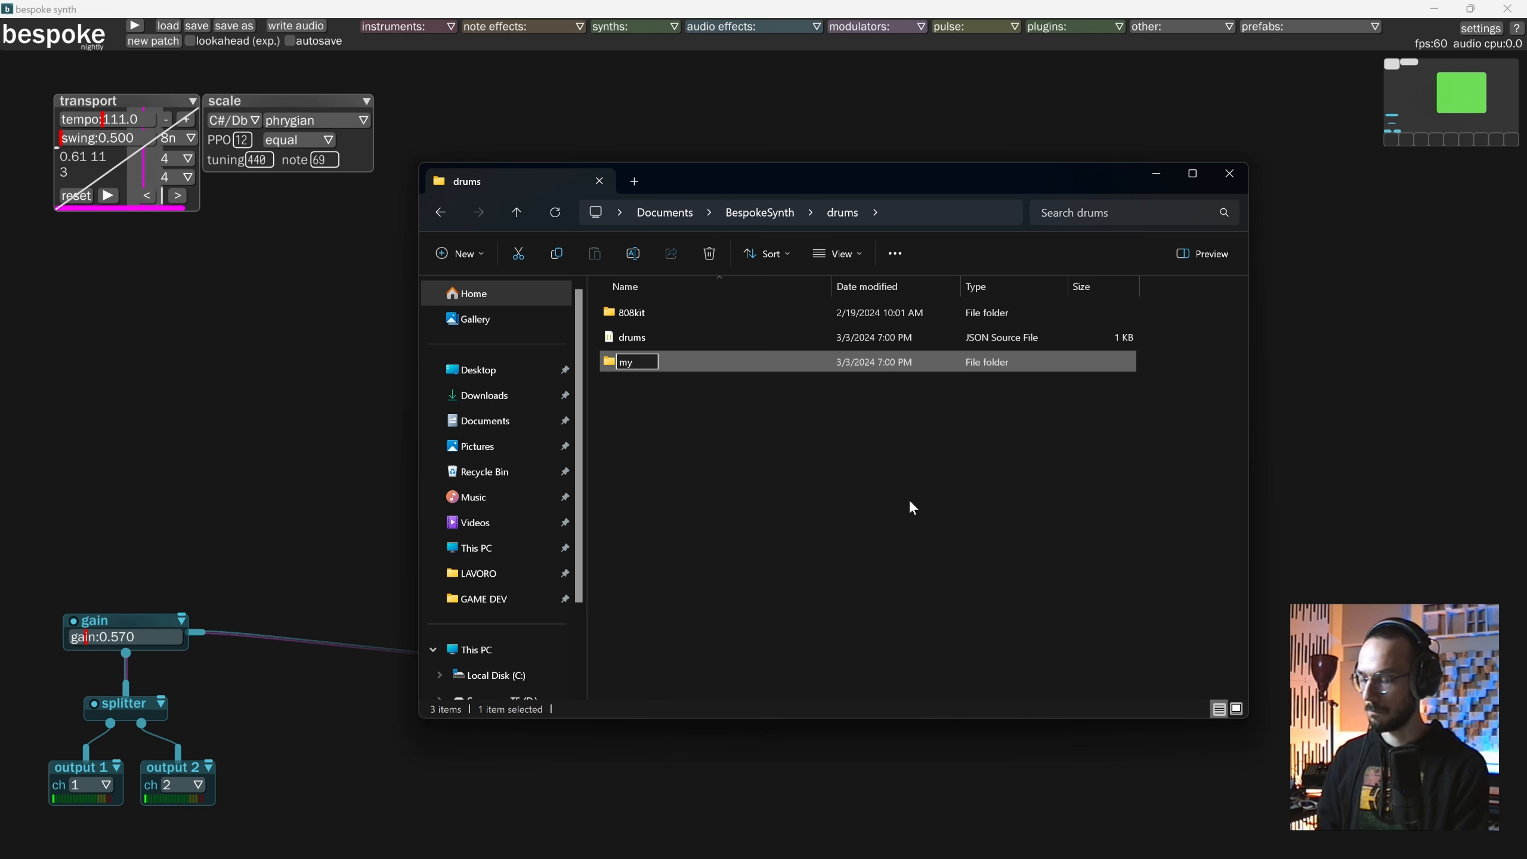
type("kit")
key("Return")
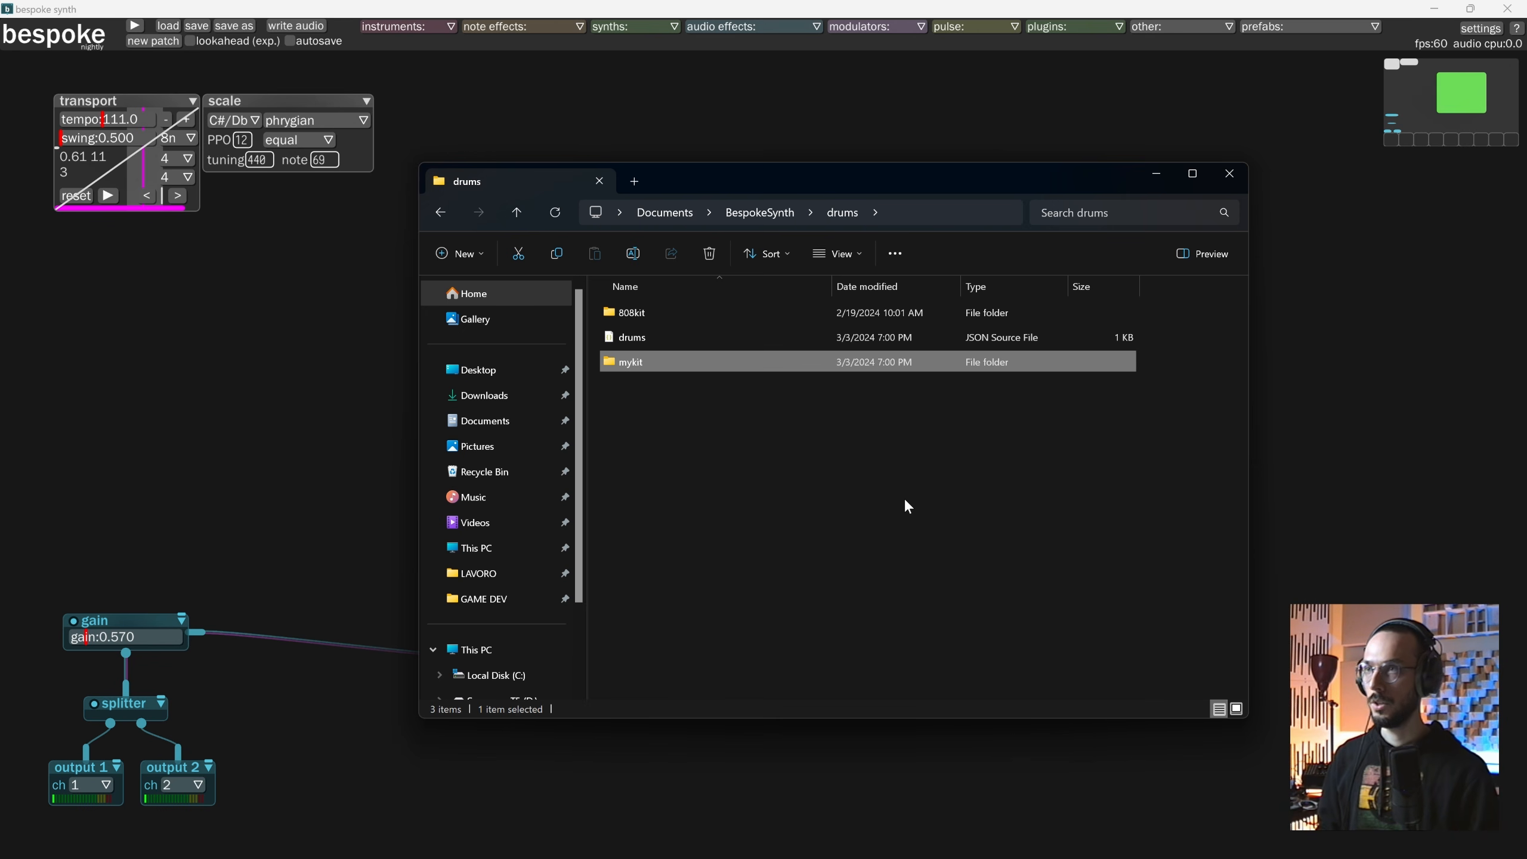
double_click(634, 364)
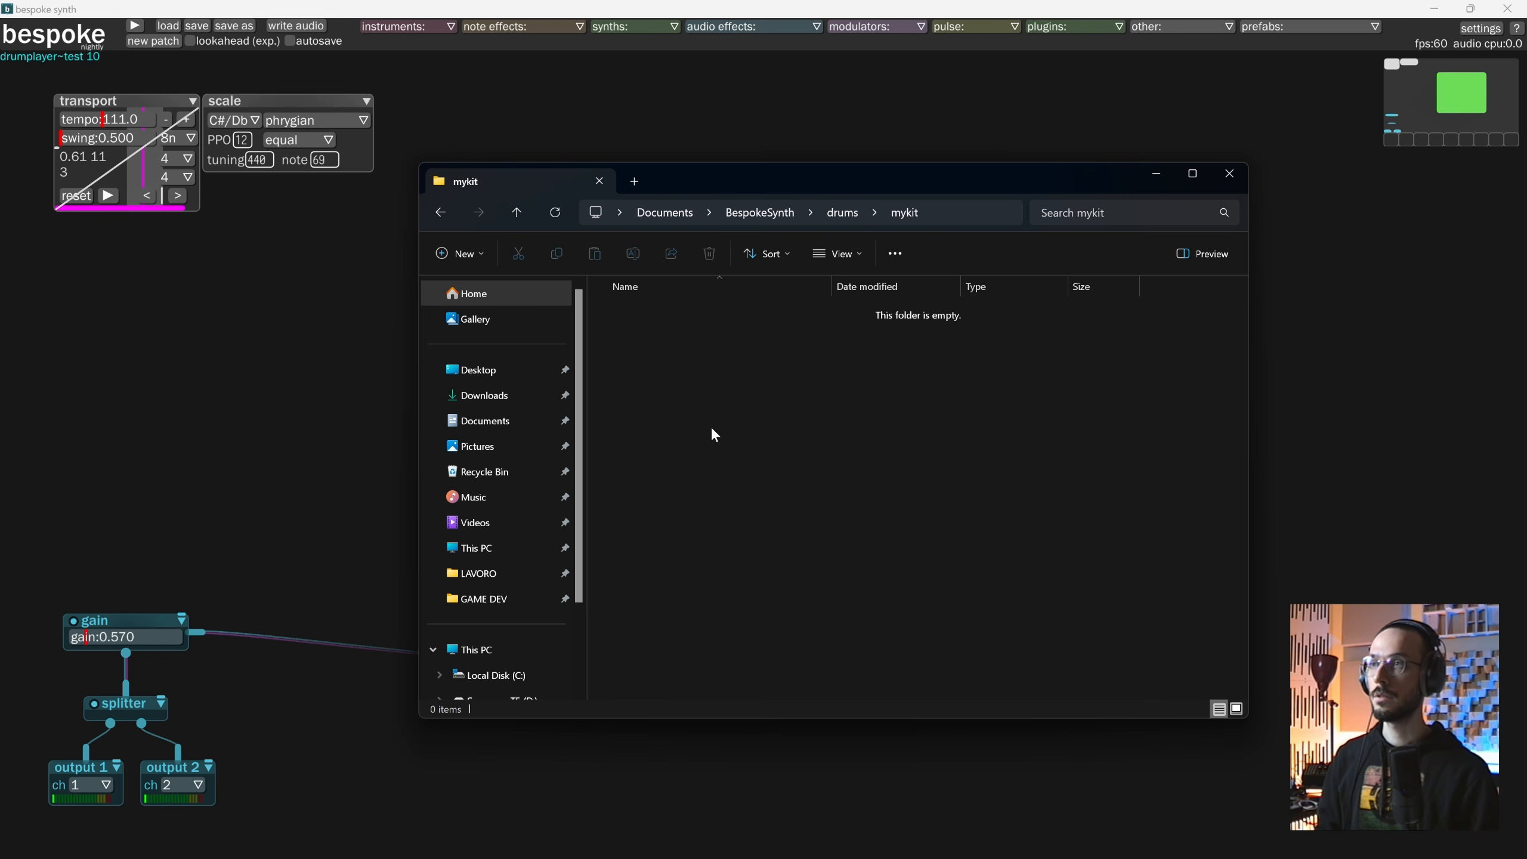
Copy five Roland TR-909 samples (a kick, ride, snare, Tom Hi and Tom Low Accent) from the Sample Library into the mykit folder.
key("alt+Tab")
left_click(816, 449)
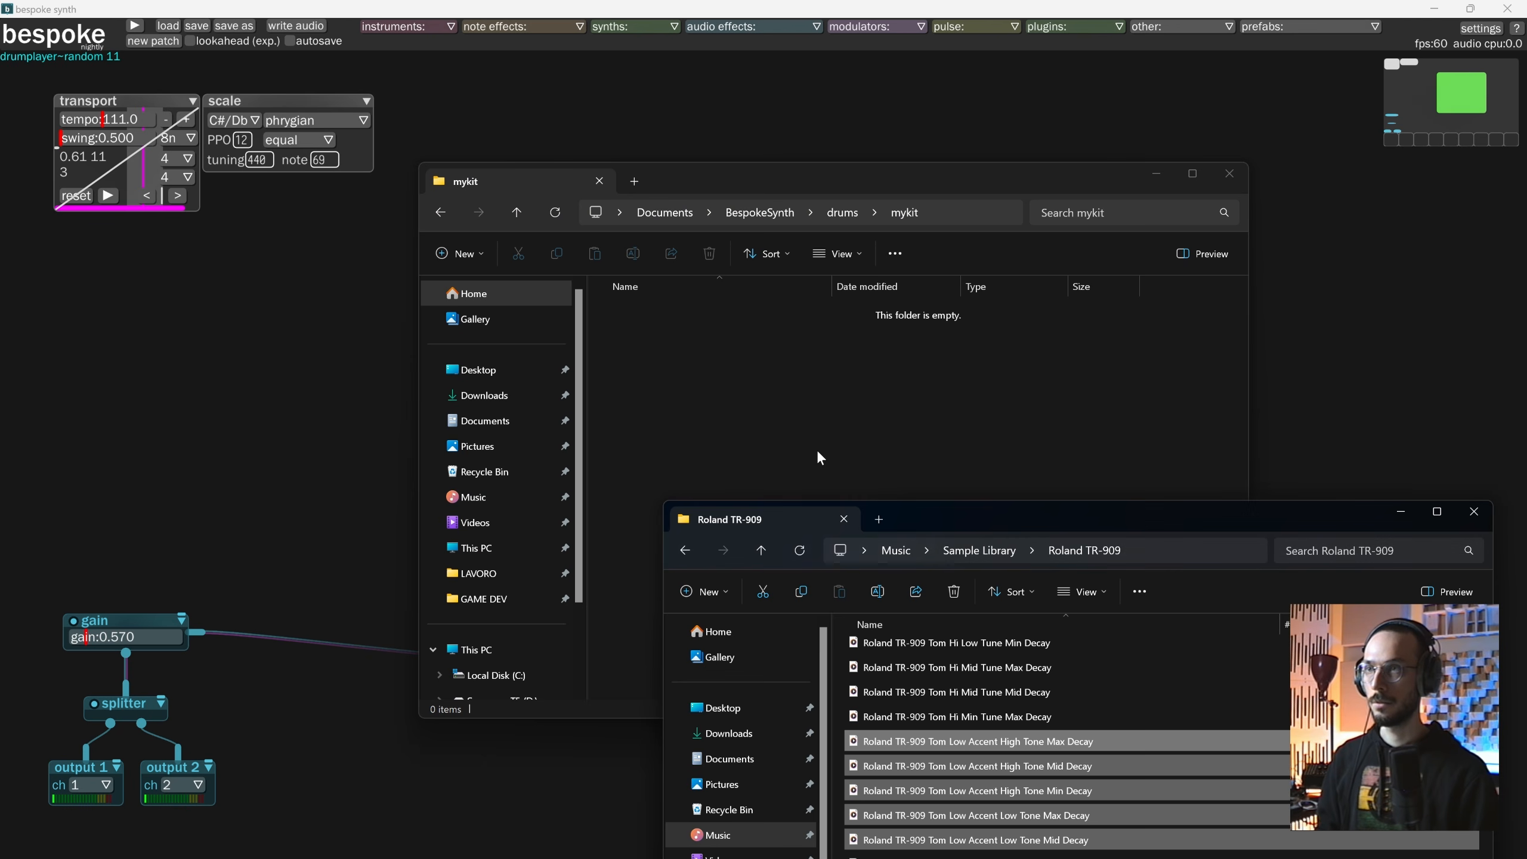
left_click_drag(988, 442, 978, 340)
scroll(953, 543, "up", 10)
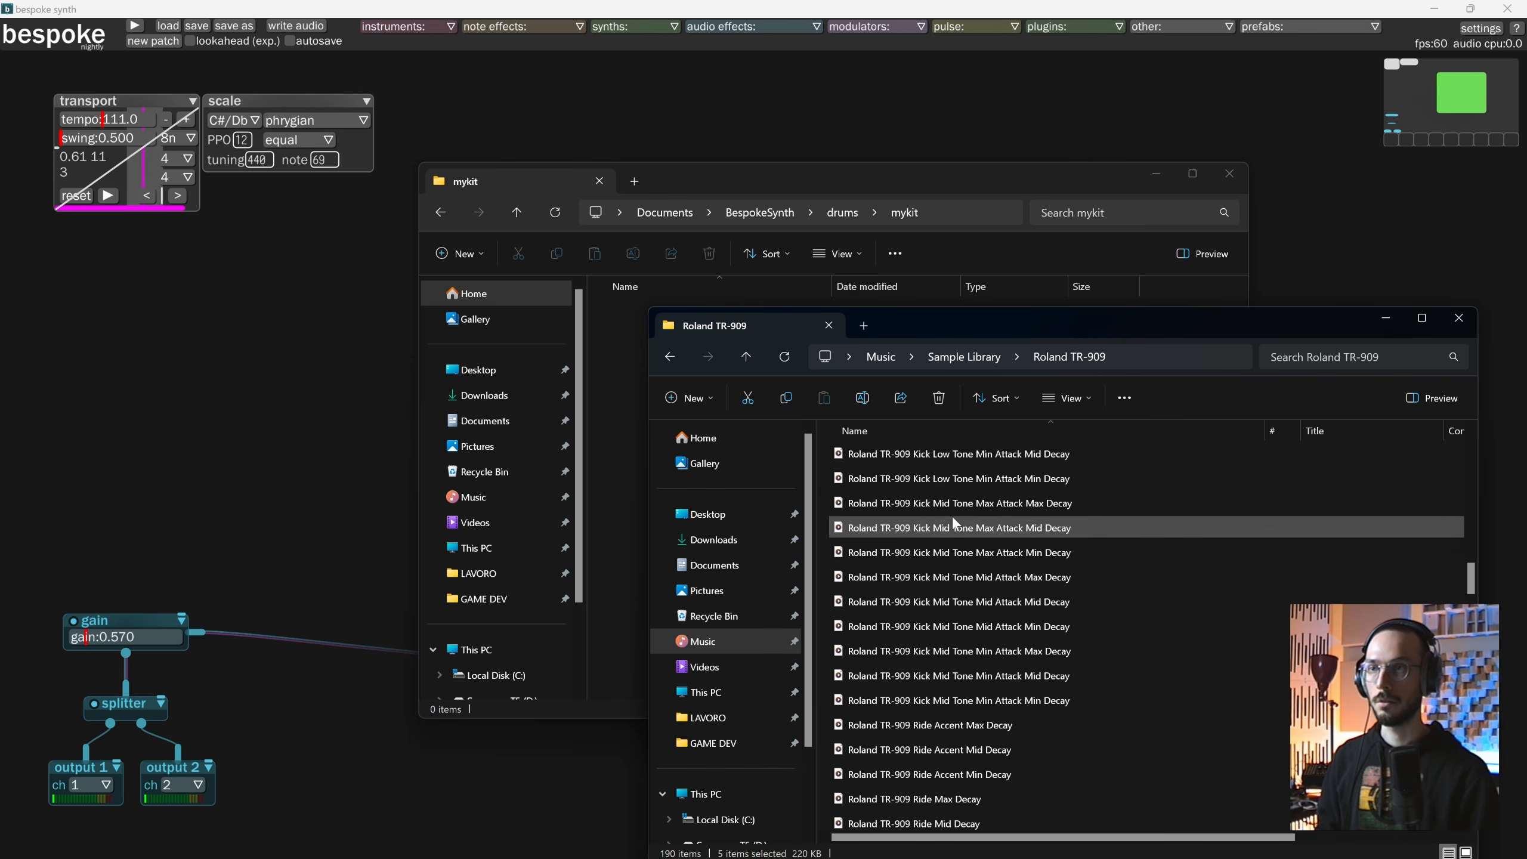
left_click(956, 478)
scroll(929, 620, "down", 3)
left_click(931, 594, "ctrl")
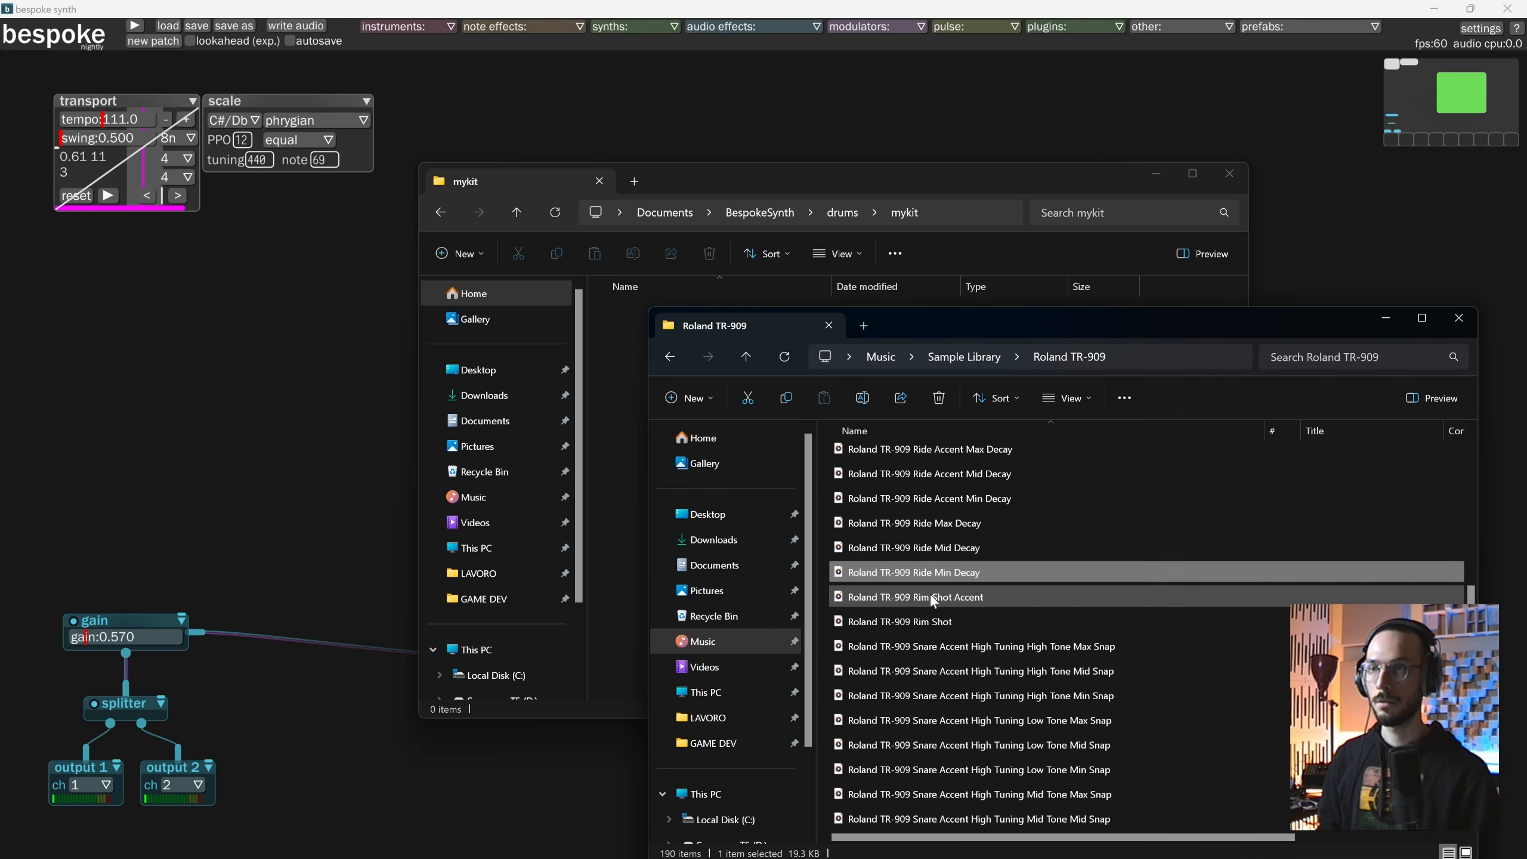
scroll(930, 594, "down", 6)
left_click(927, 530, "ctrl")
scroll(955, 615, "down", 9)
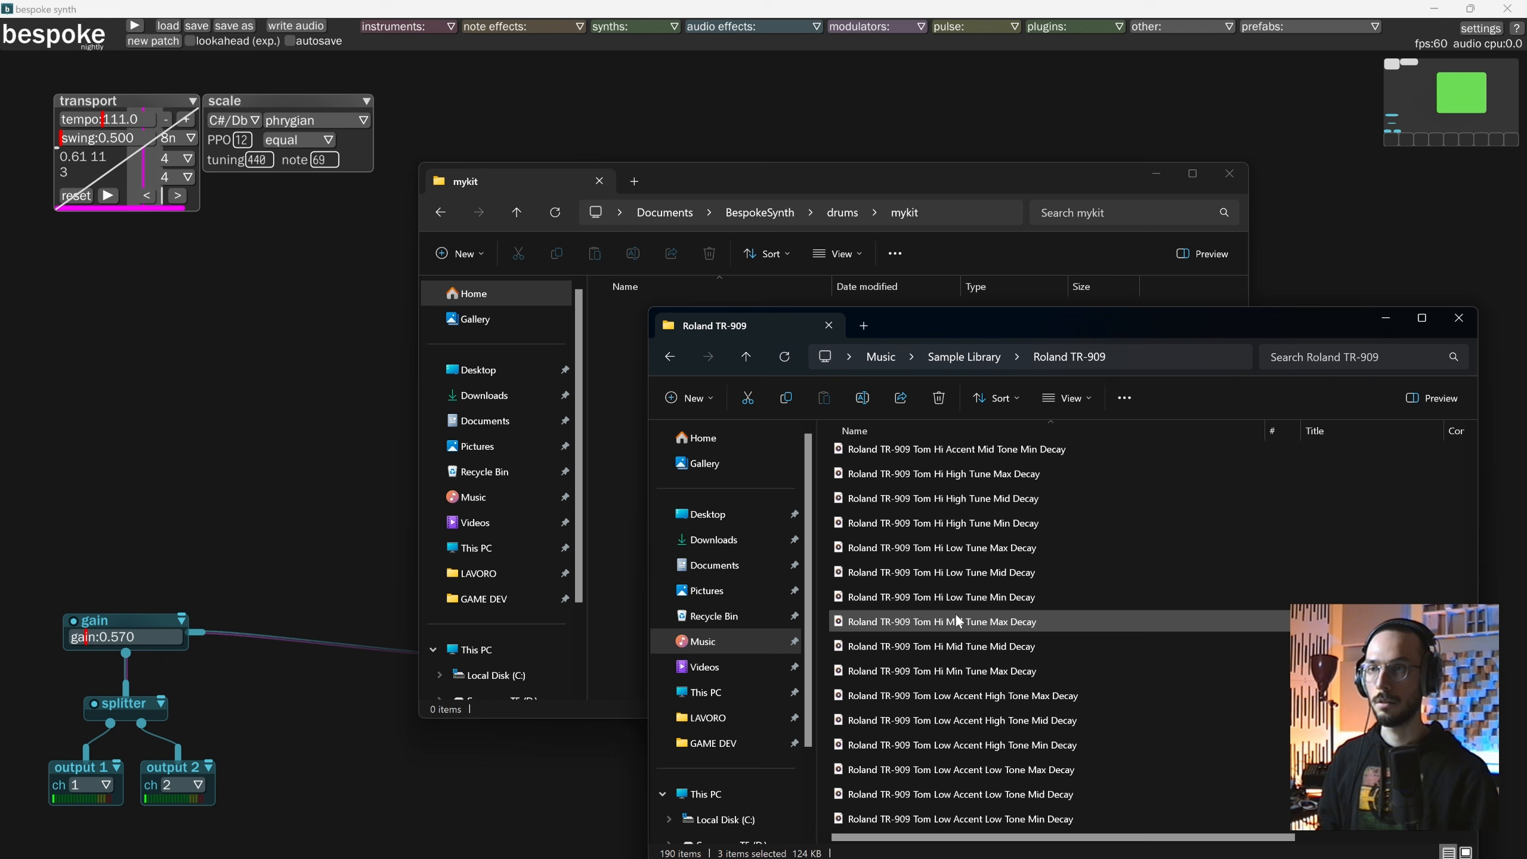
left_click(945, 574, "ctrl")
left_click(962, 741, "ctrl")
scroll(938, 738, "down", 10)
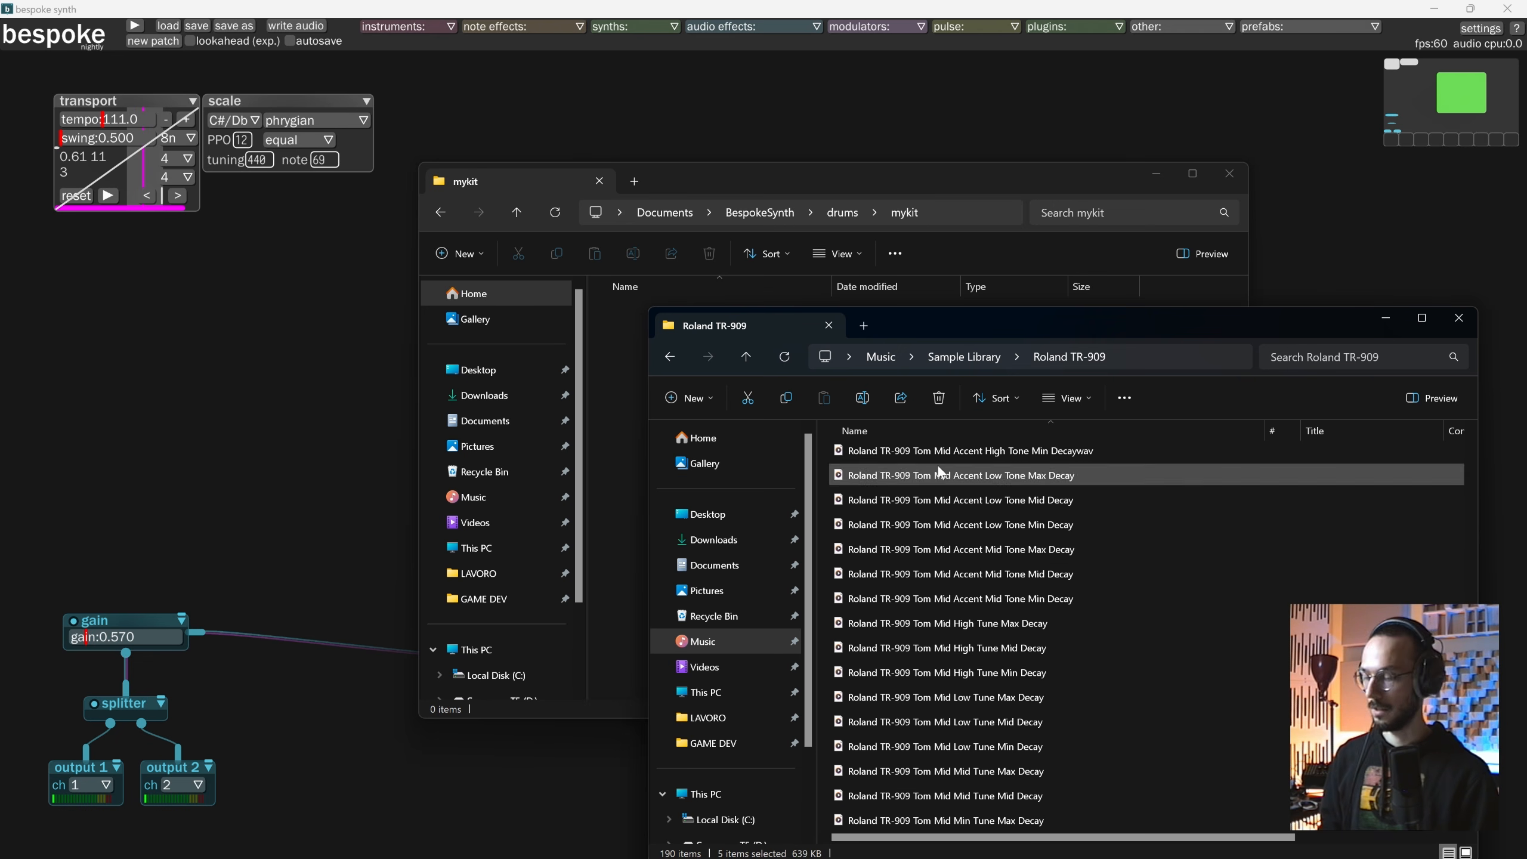
key("ctrl+c")
left_click(626, 385)
key("ctrl+v")
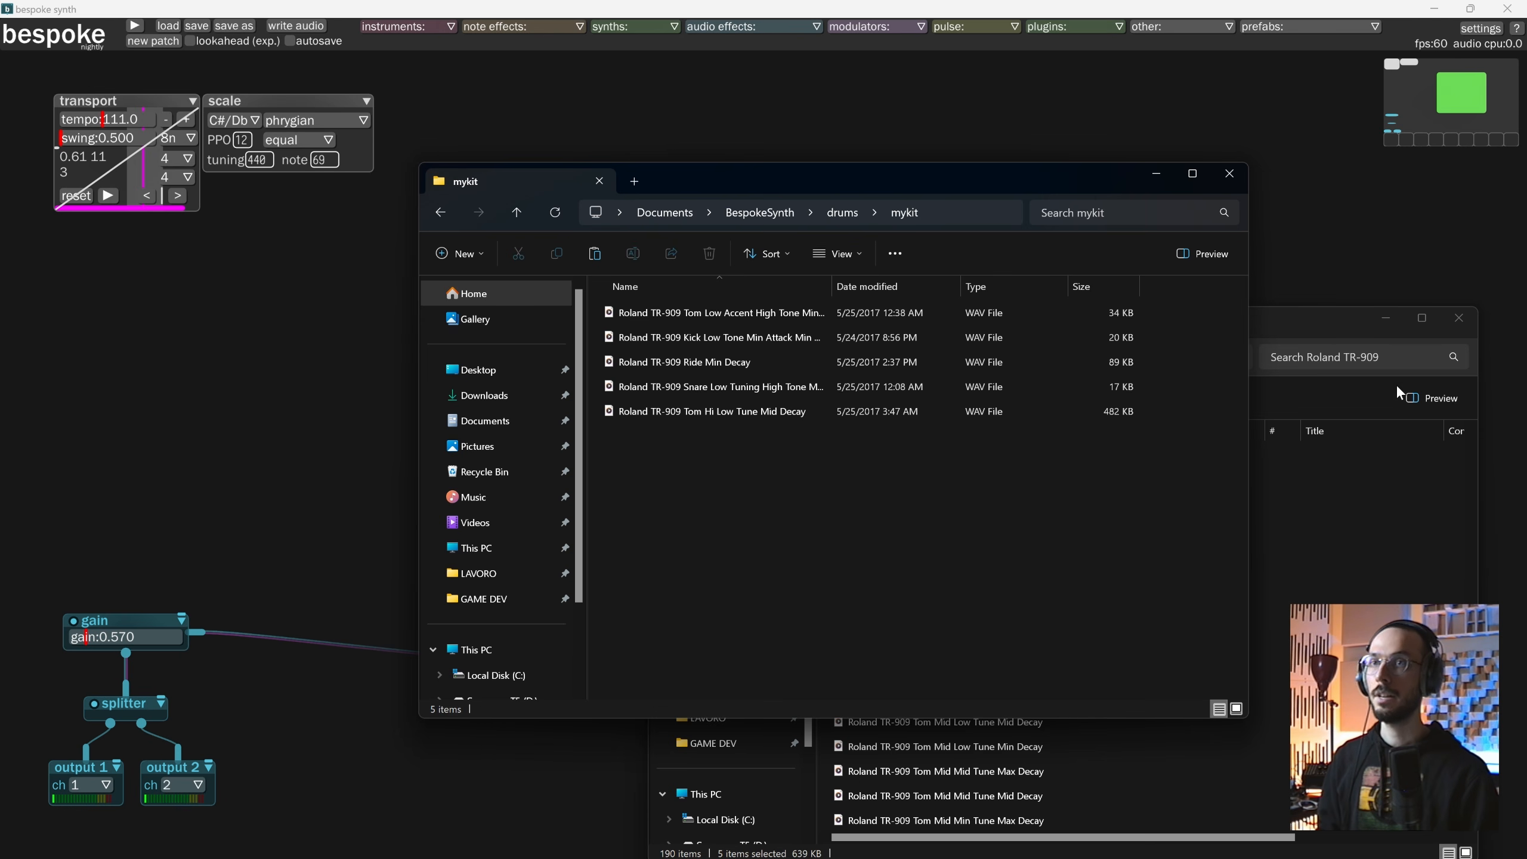
Close the Roland TR-909 folder window, go back up to the drums folder and return to Bespoke Synth.
left_click(1458, 318)
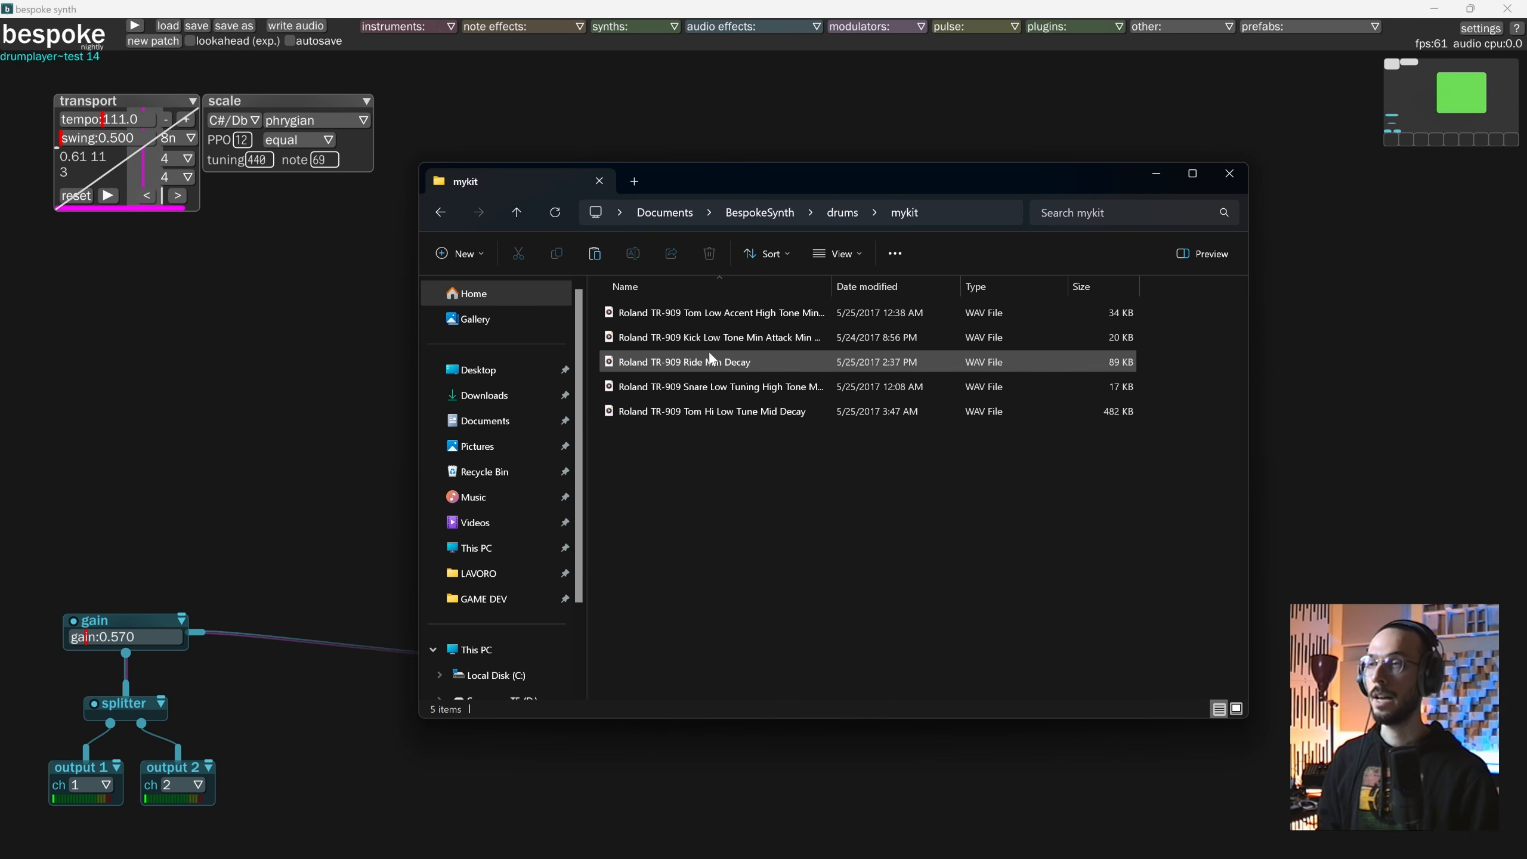
left_click_drag(739, 186, 966, 202)
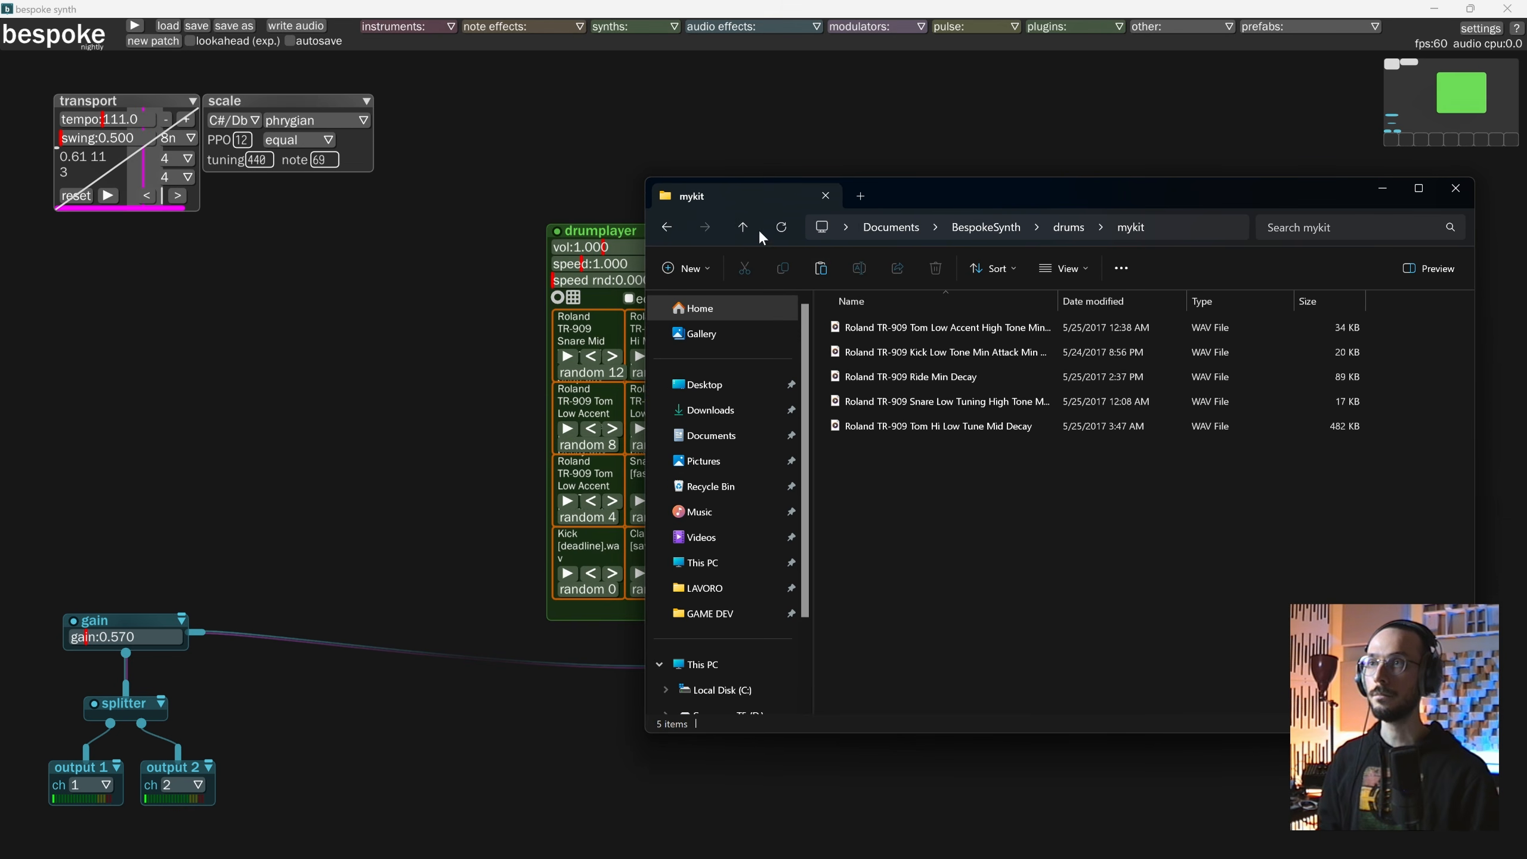
left_click(736, 231)
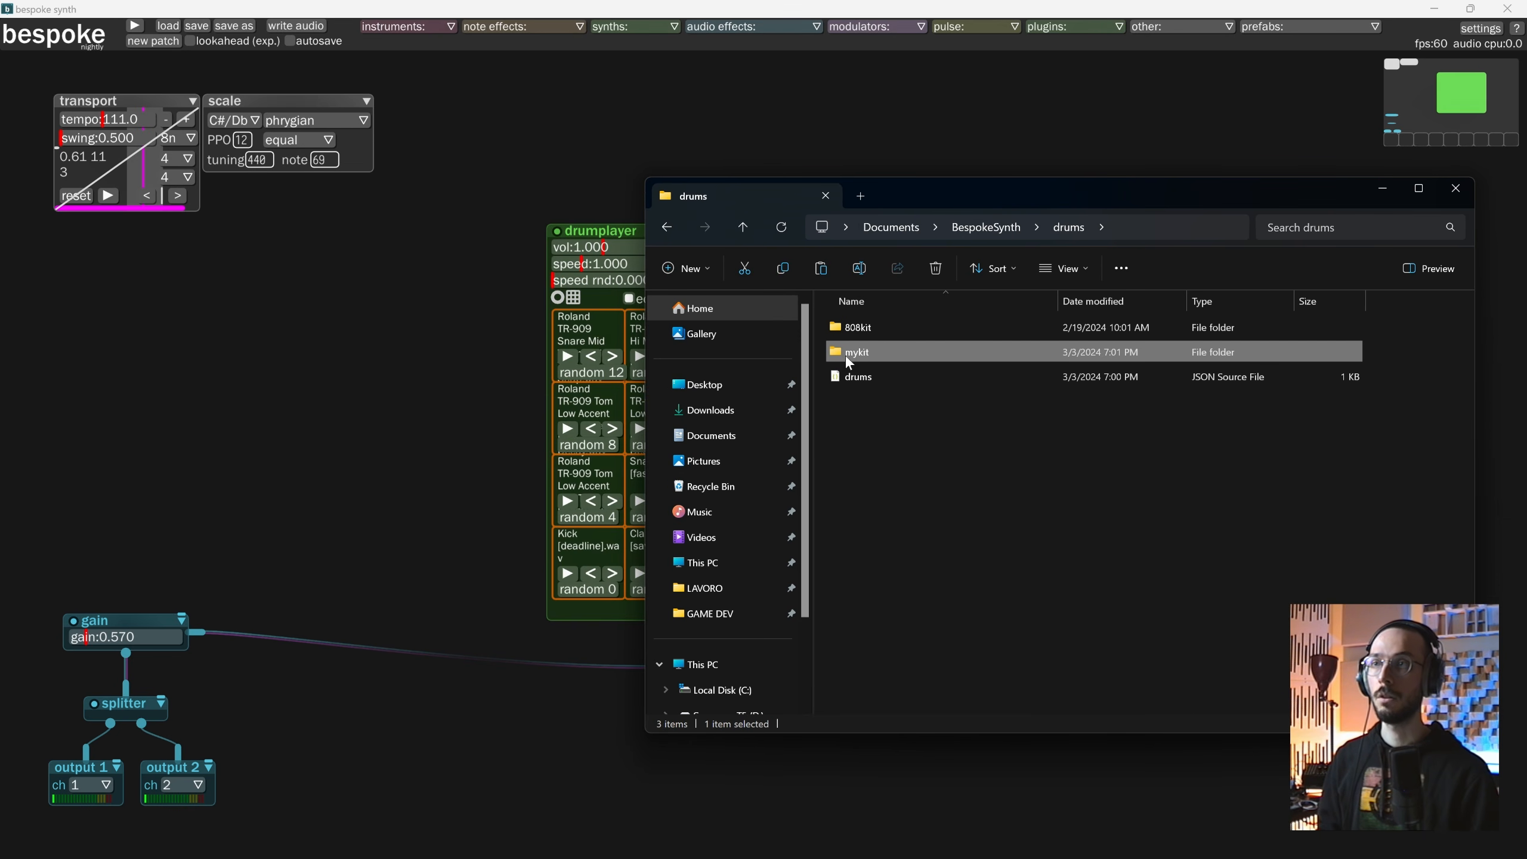
left_click(460, 401)
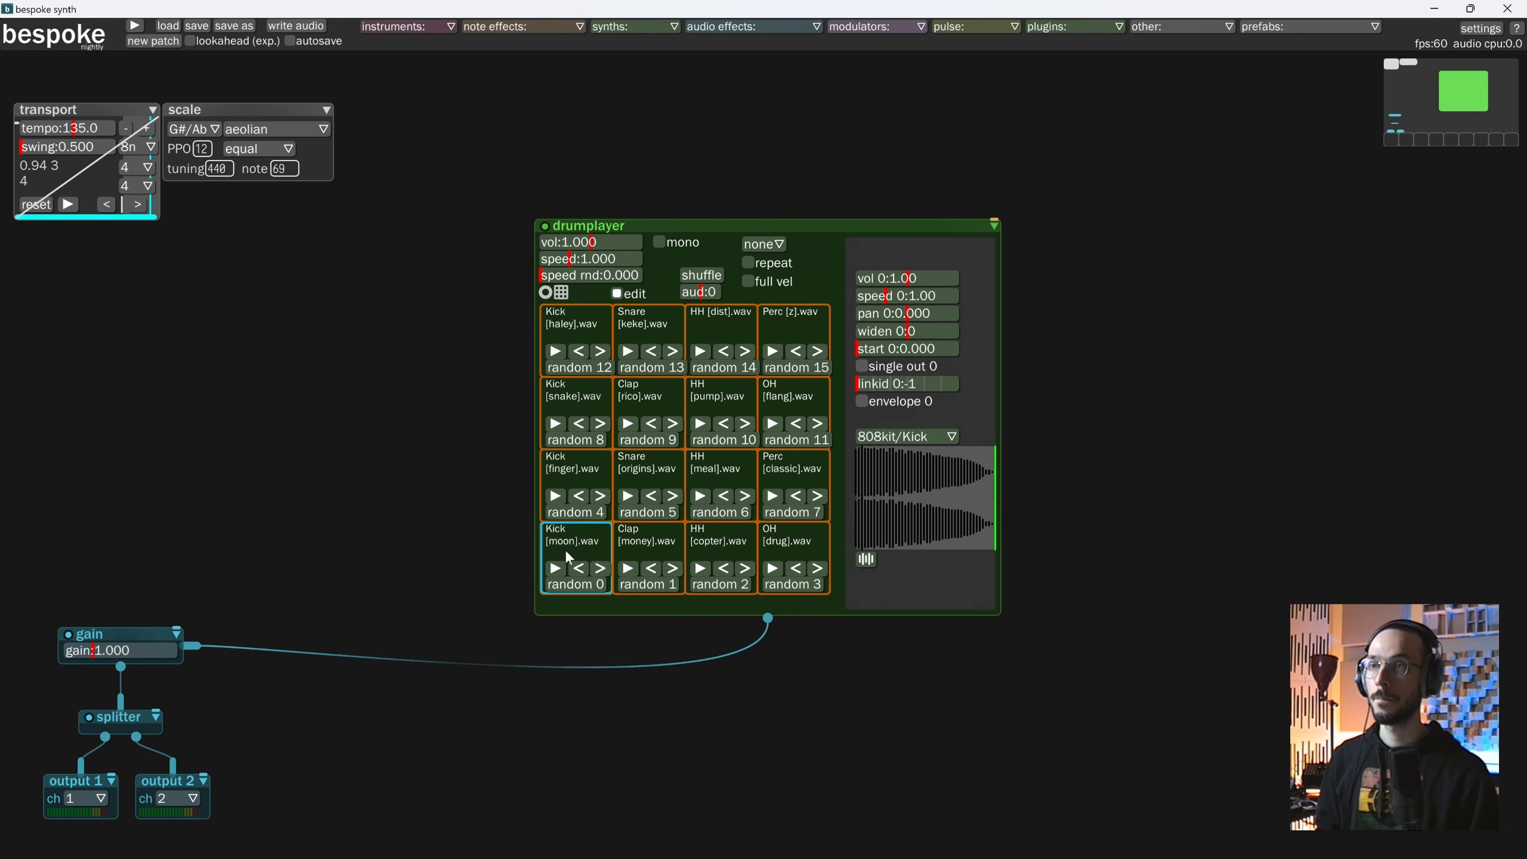
Set the sample directory of drumplayer pad 0 to mykit and load a random sample from it.
left_click(935, 439)
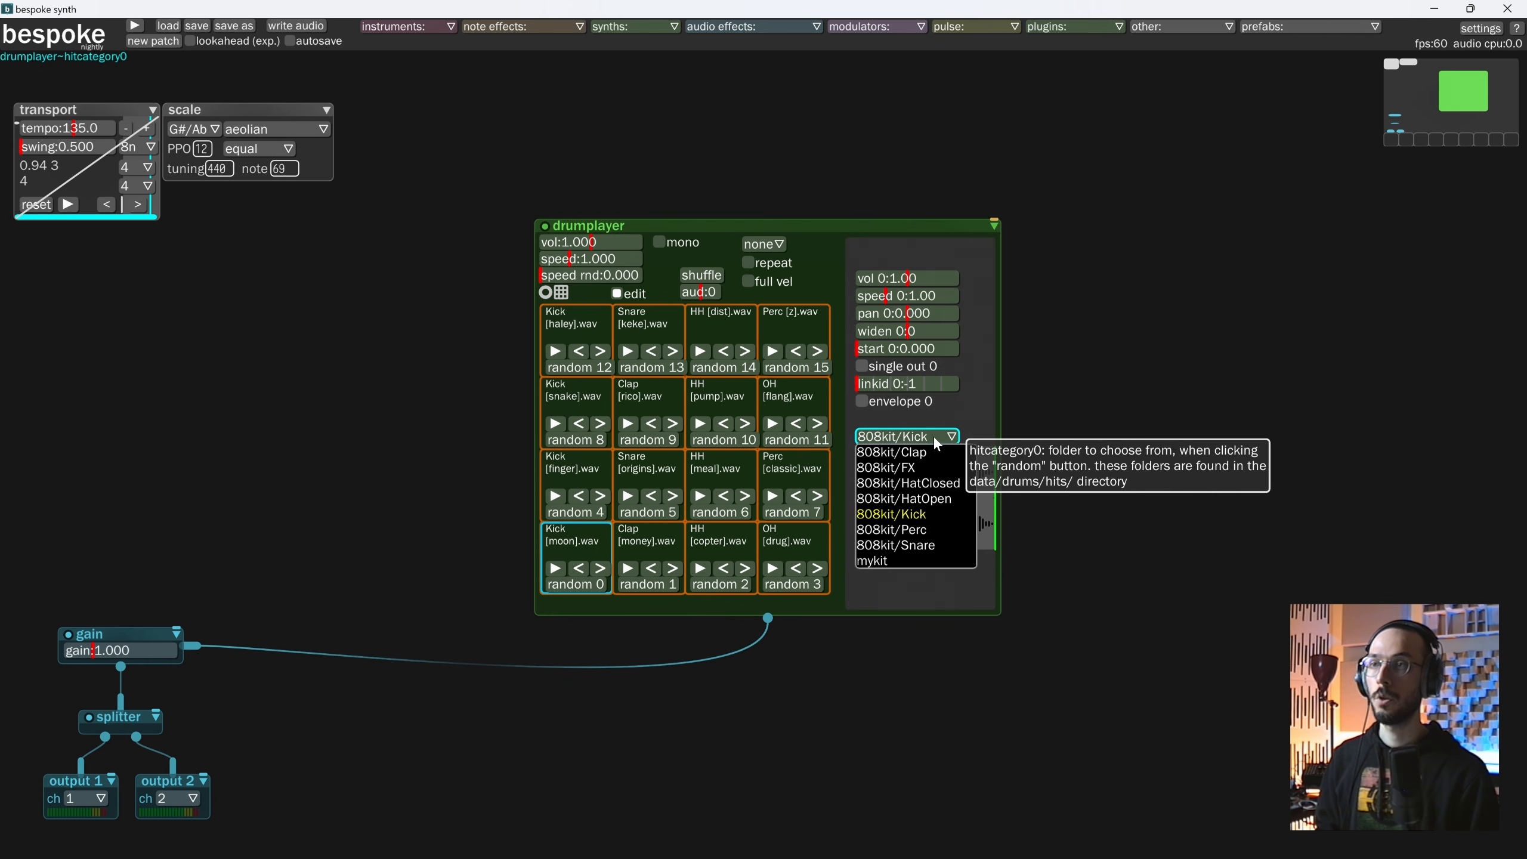
left_click(874, 561)
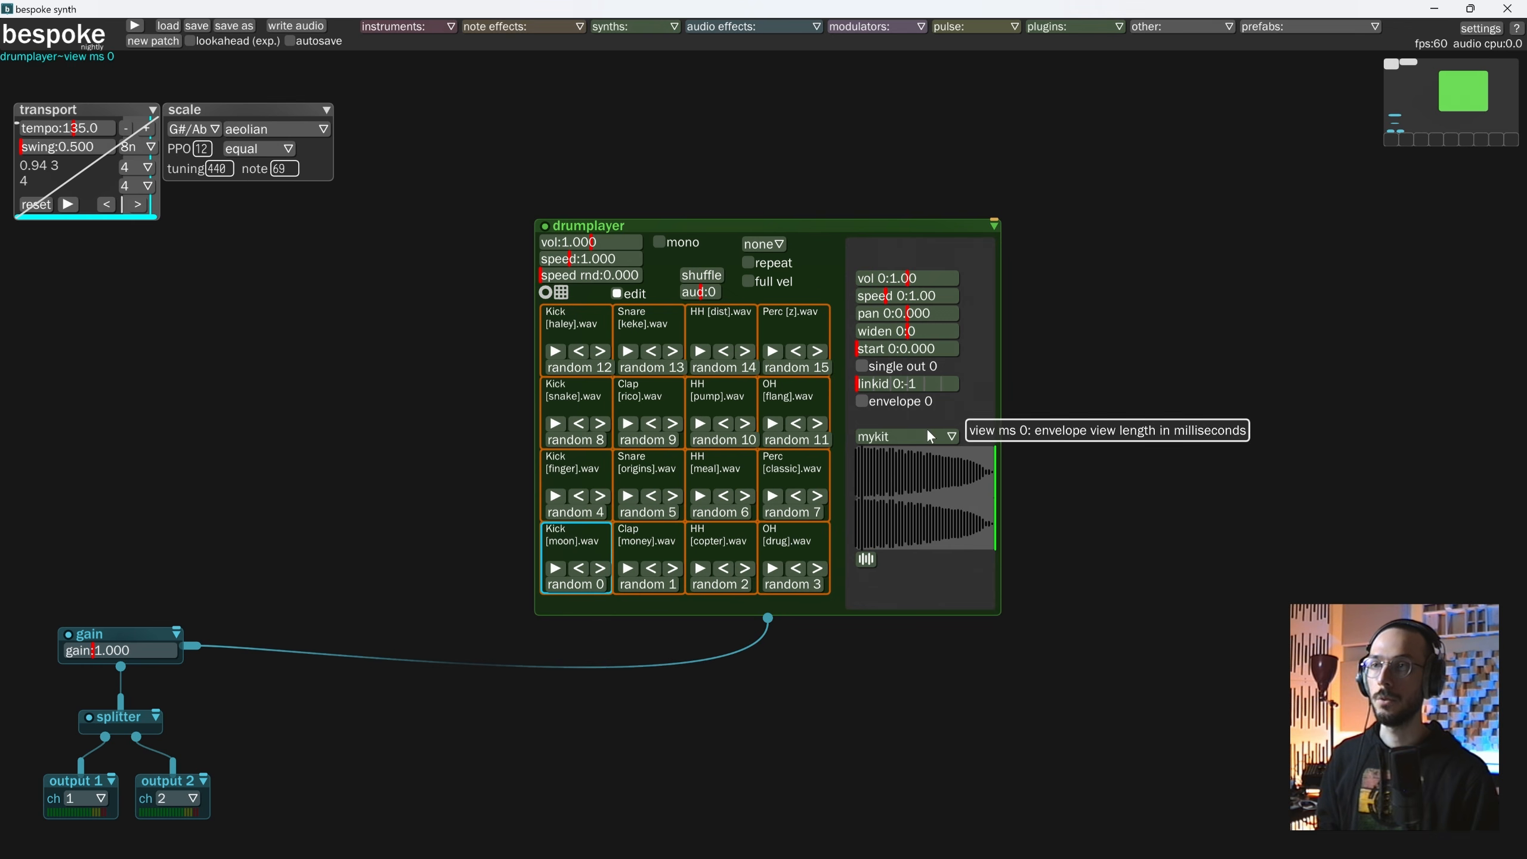
left_click(580, 586)
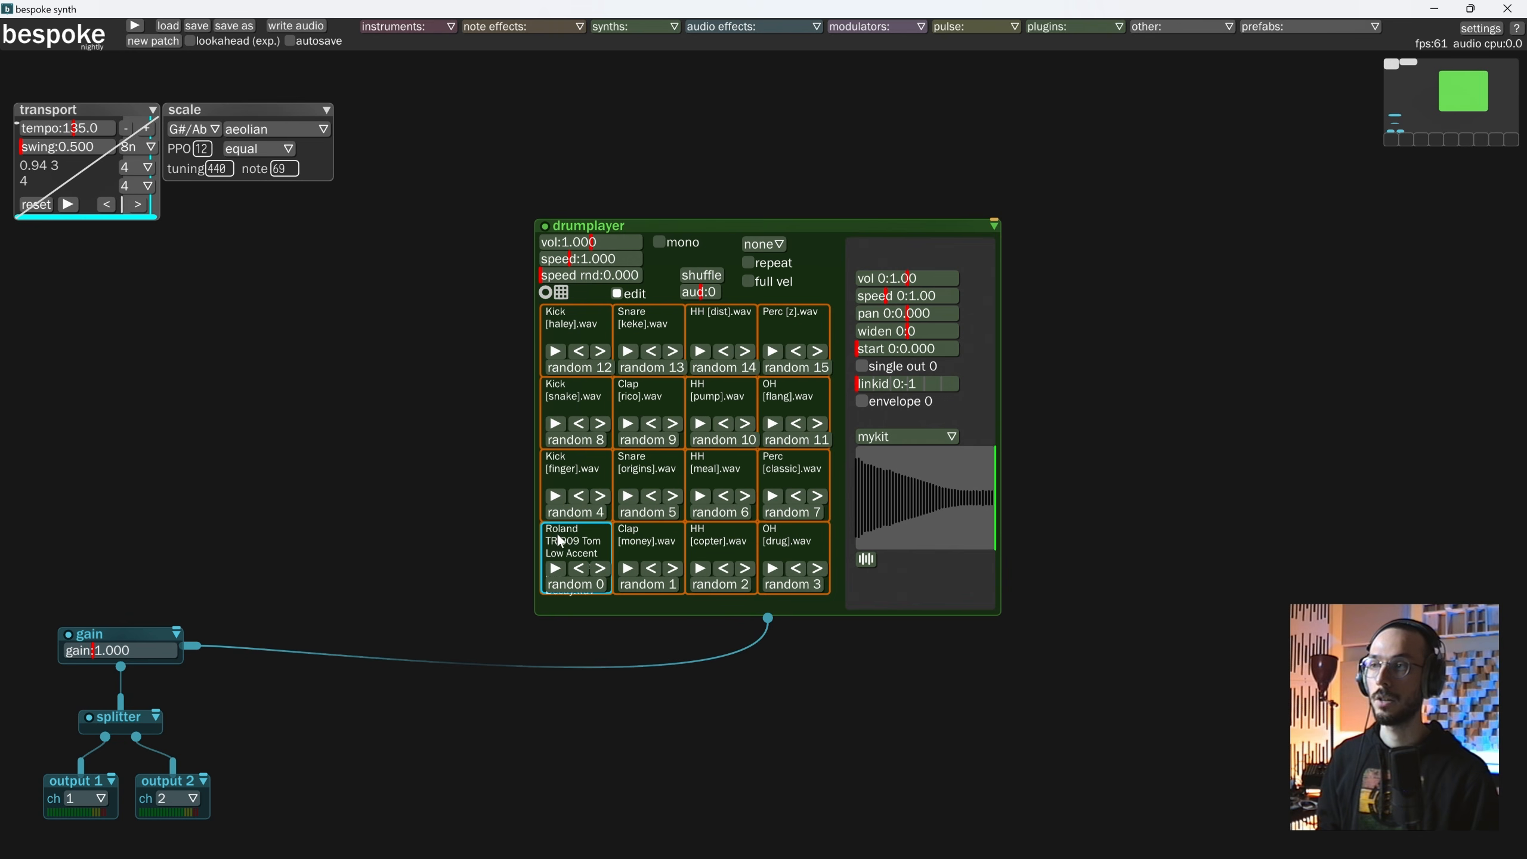
Lower the gain module to about 0.584 and start the transport.
left_click_drag(90, 651, 80, 651)
left_click(68, 204)
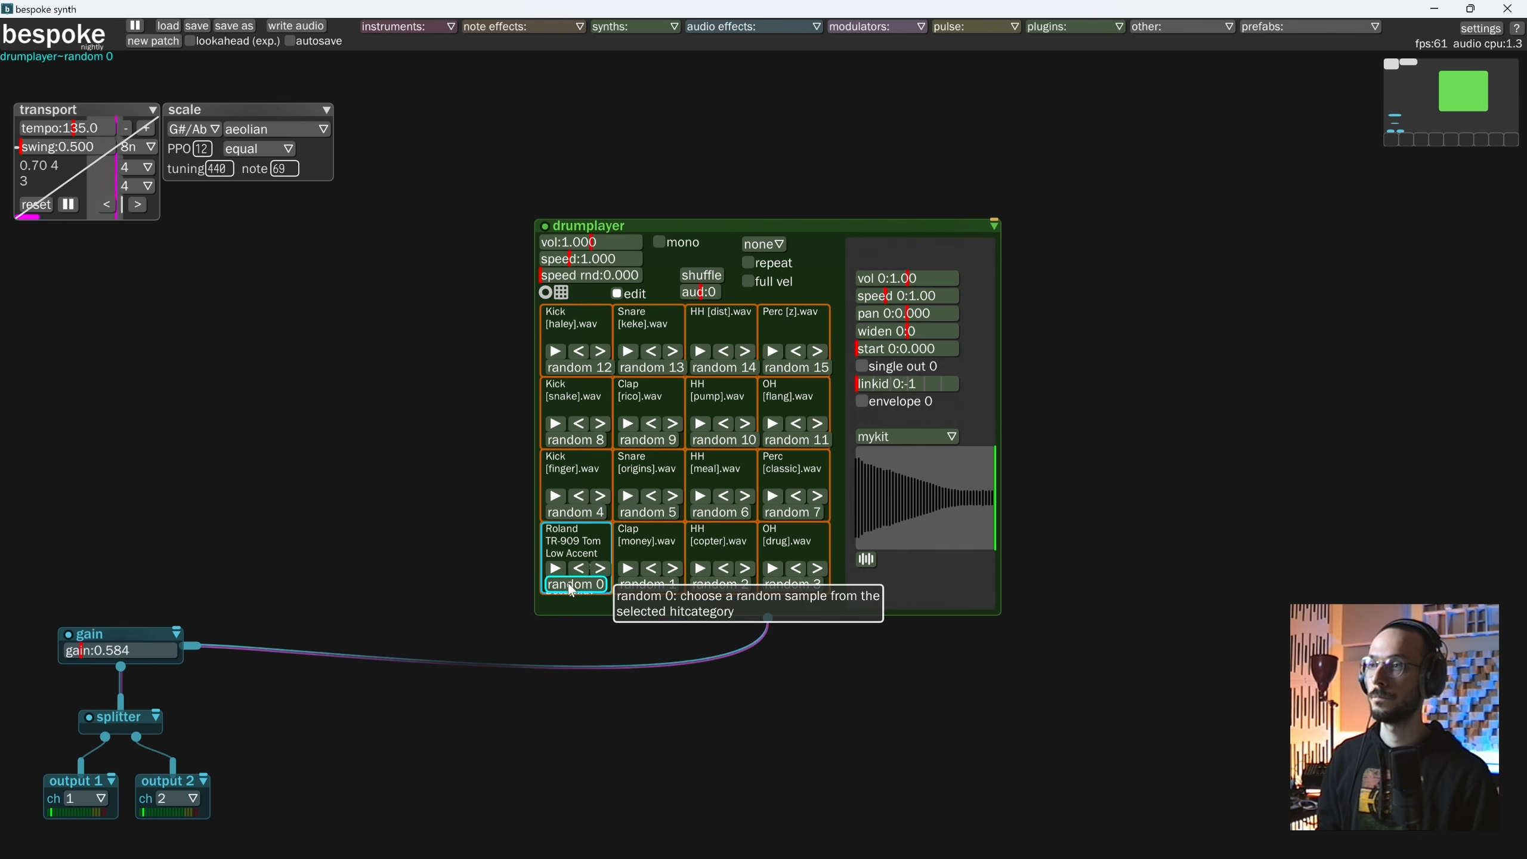
Load and audition several random mykit samples on pad 0, ending on the Roland TR-909 Ride Min sample, and pause the transport.
left_click(568, 584)
left_click(566, 584)
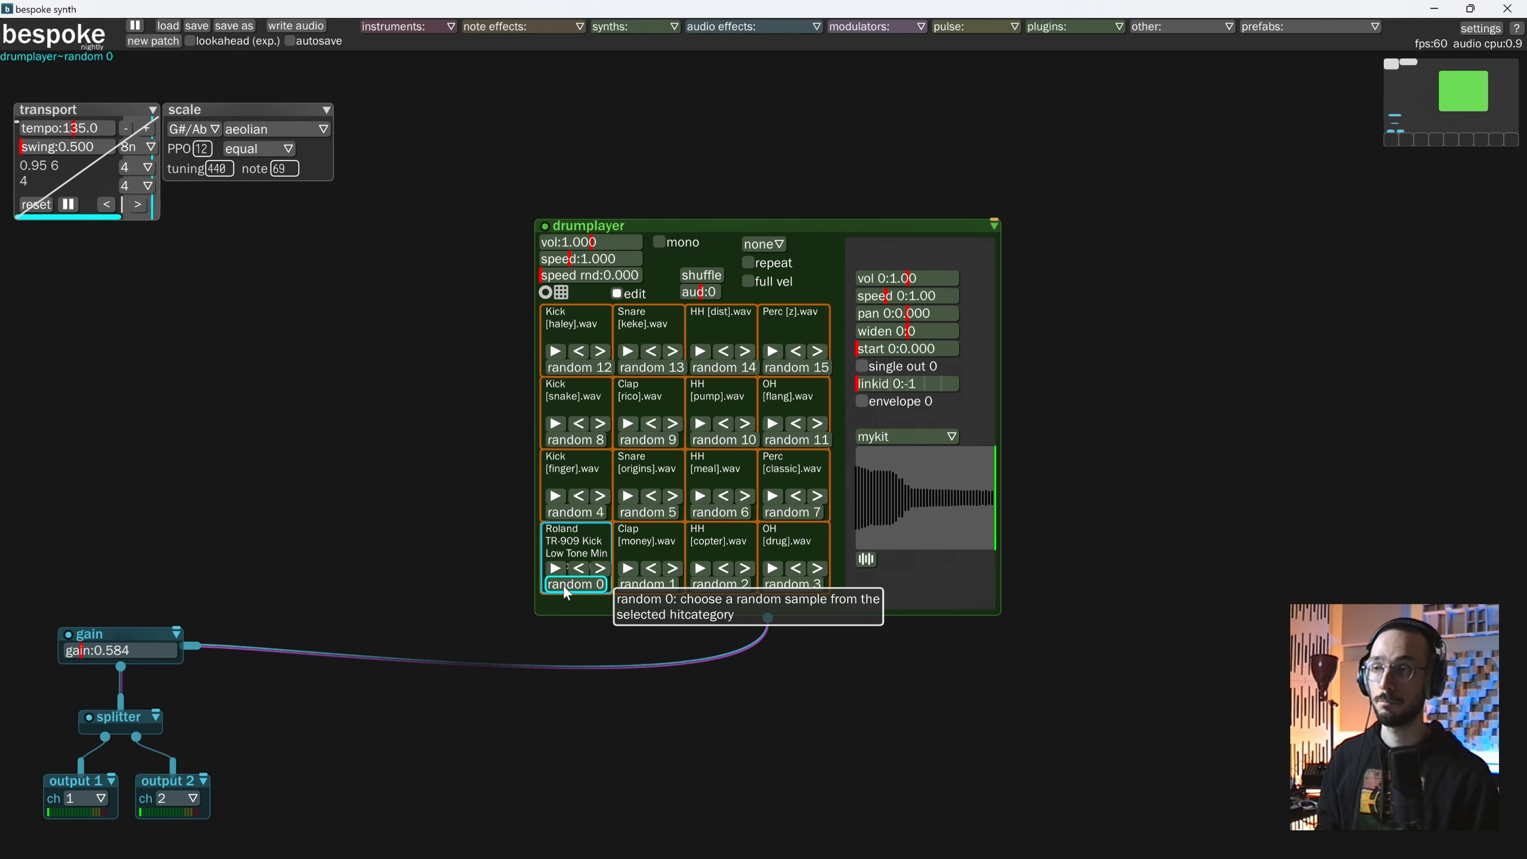
left_click(563, 585)
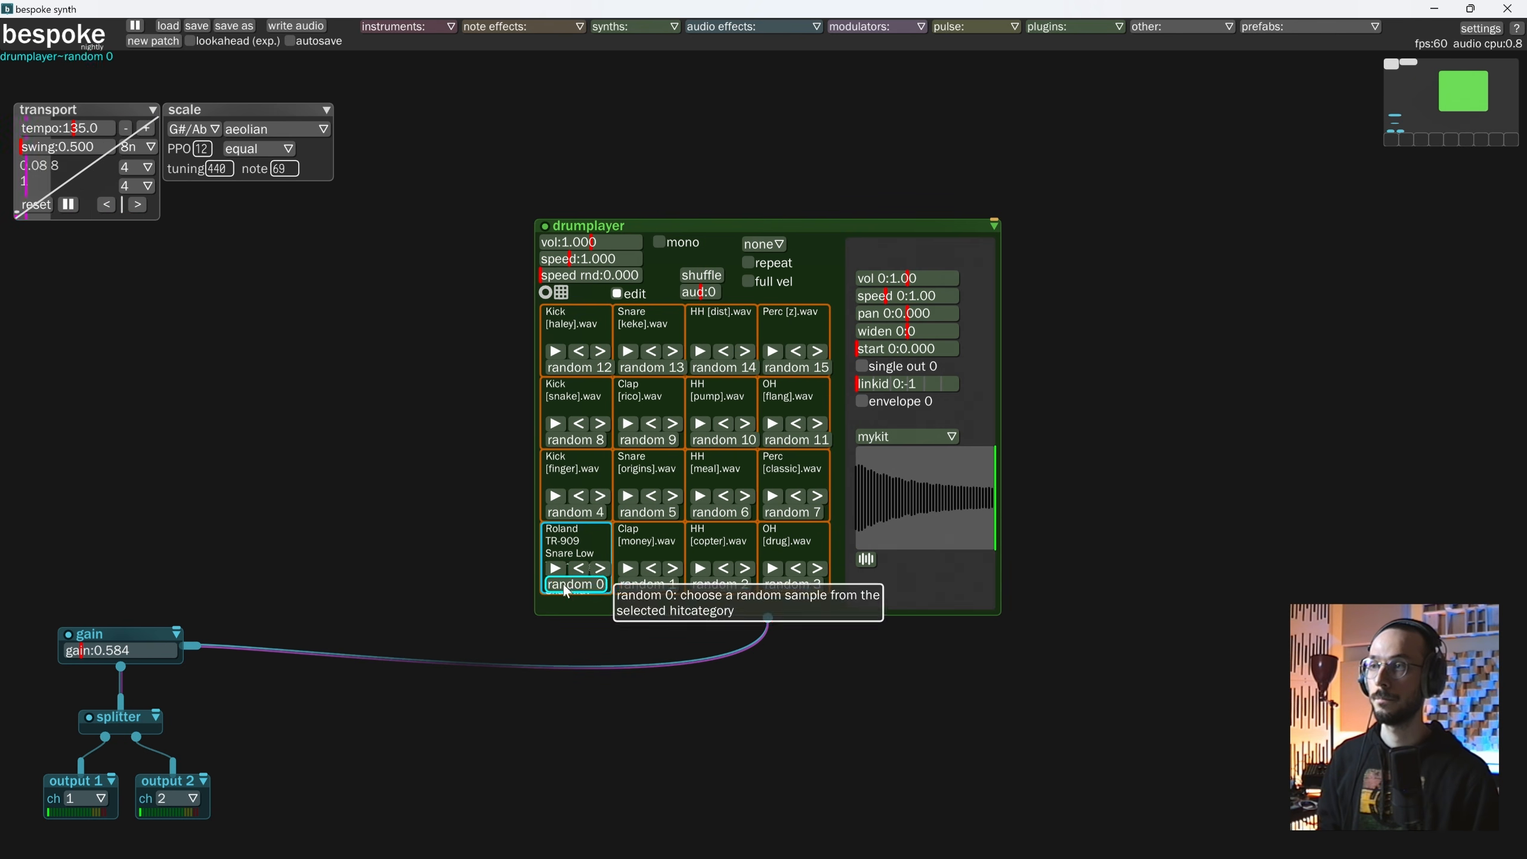
left_click(556, 568)
left_click(556, 569)
left_click(563, 584)
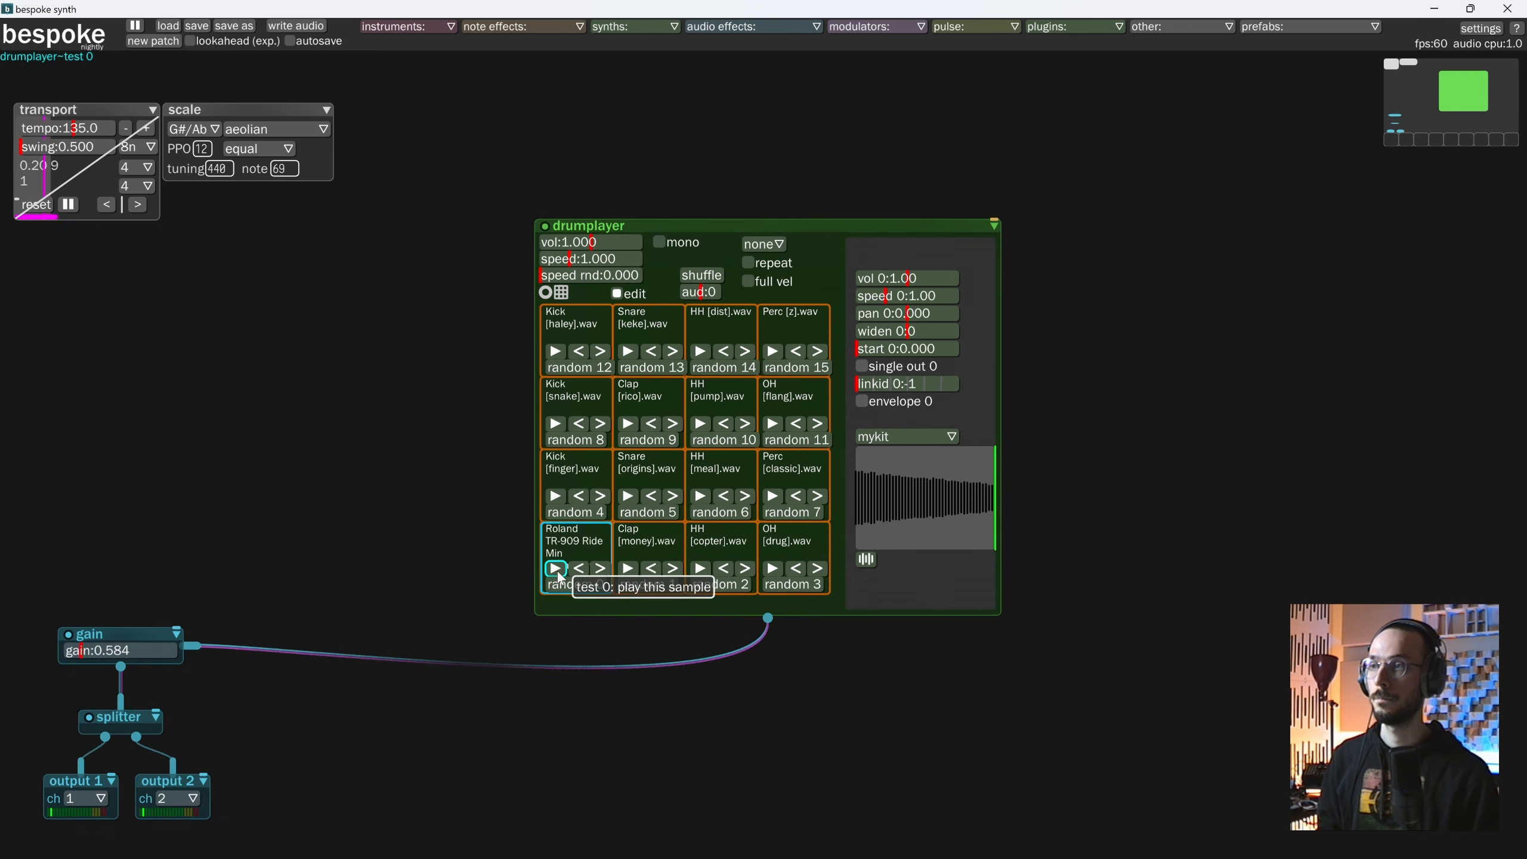
left_click(556, 570)
left_click(68, 205)
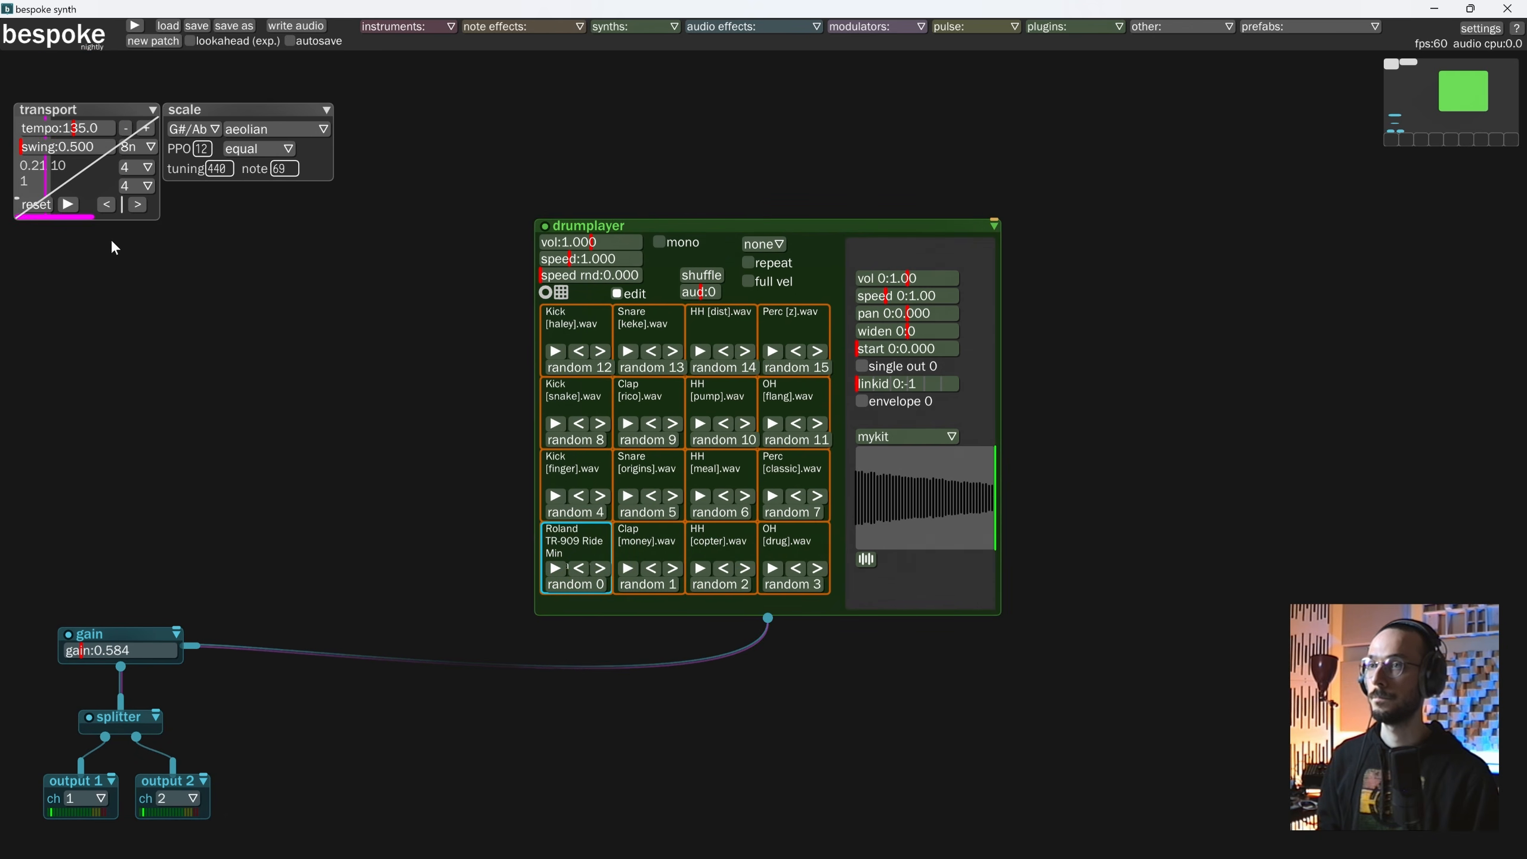